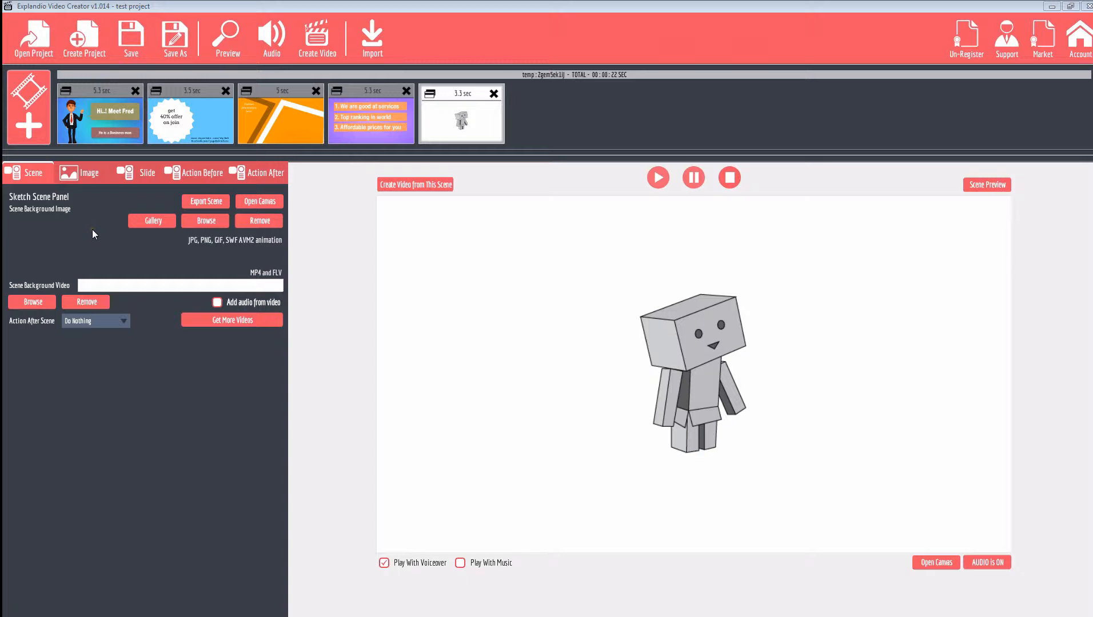
- Preview the sketch scene and add the Easy Background Animations video as the scene background video
click(659, 178)
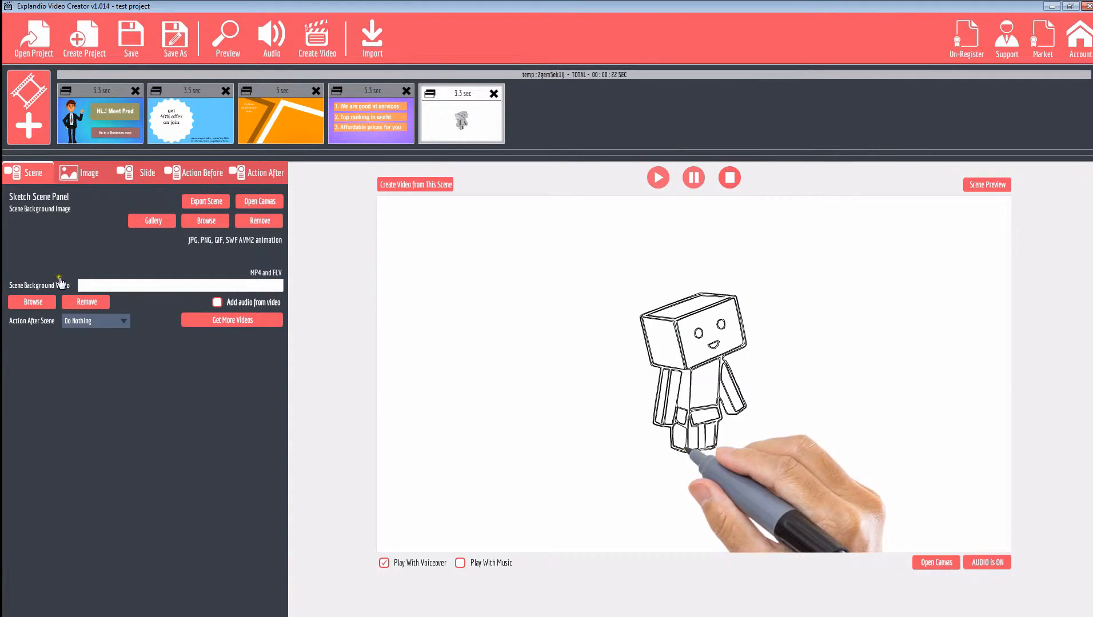
click(33, 302)
click(289, 123)
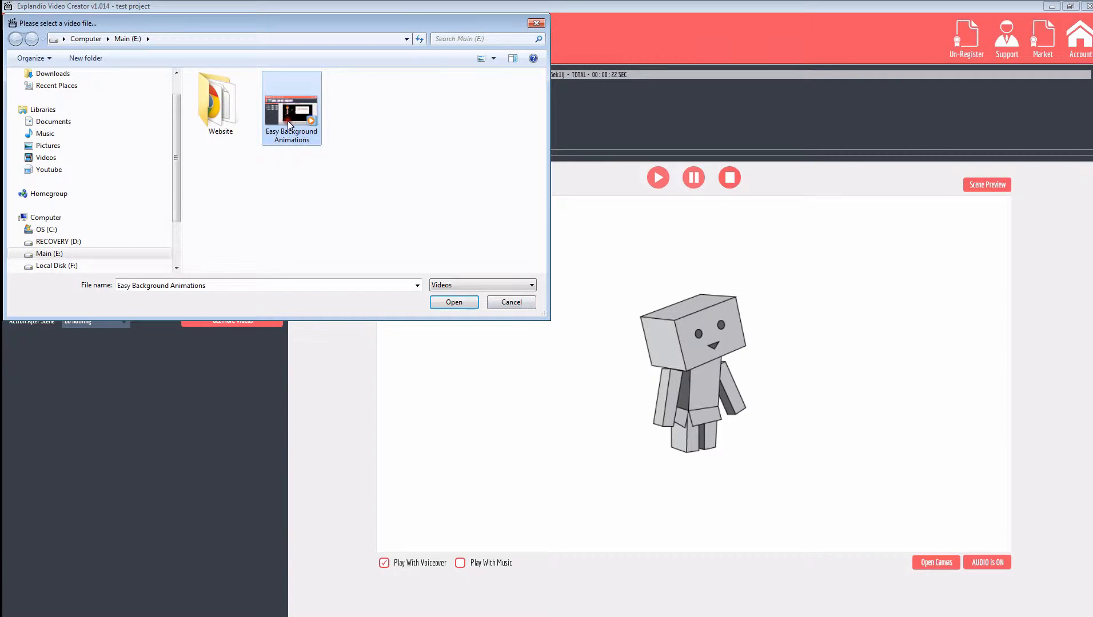
double_click(287, 121)
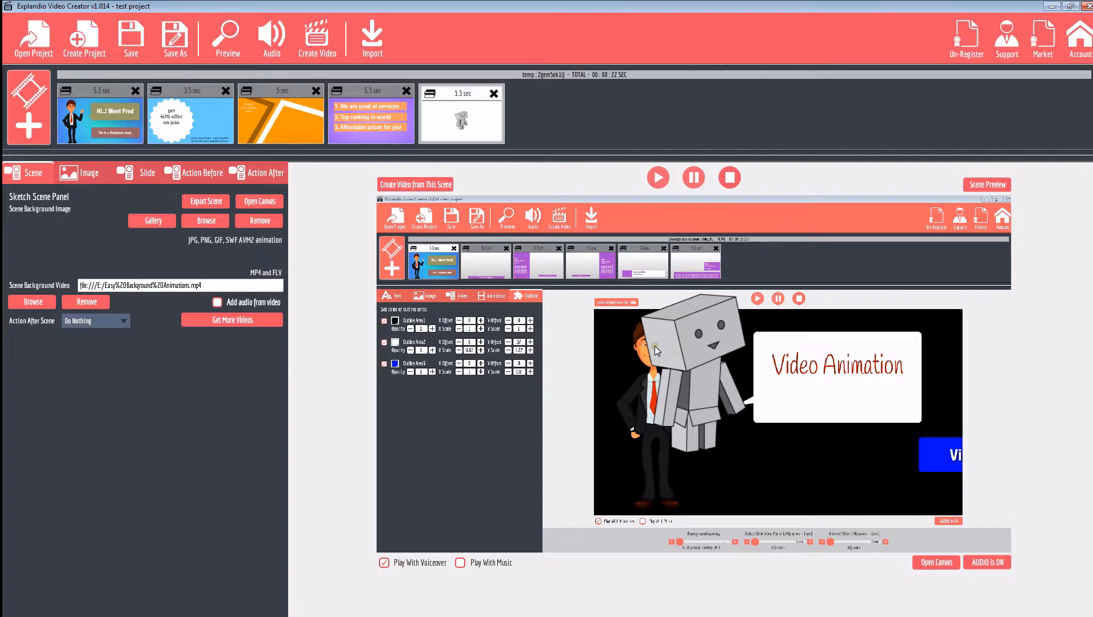
- Try Fade Out and Shift Up as the scene's after-scene action, and set it to Shift Down
click(102, 321)
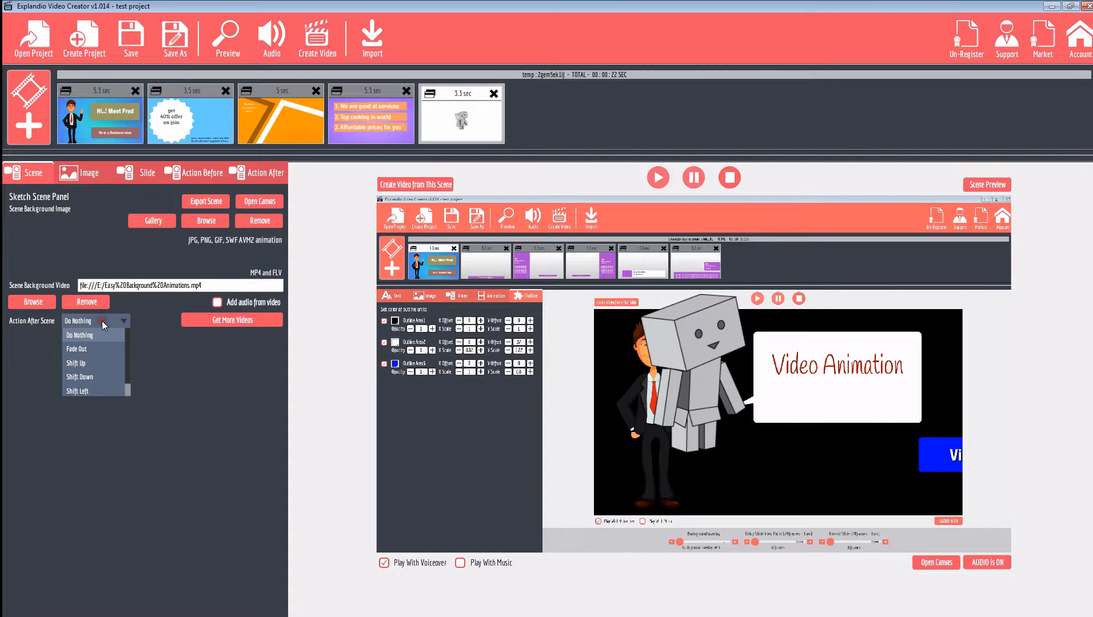
click(90, 352)
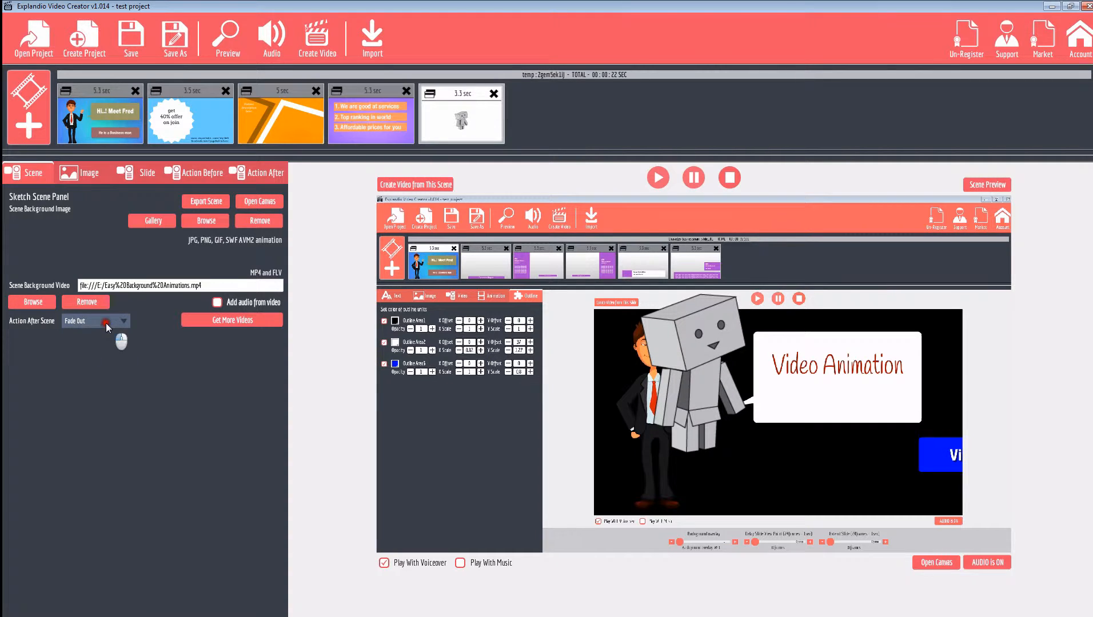
click(105, 322)
click(90, 363)
click(105, 324)
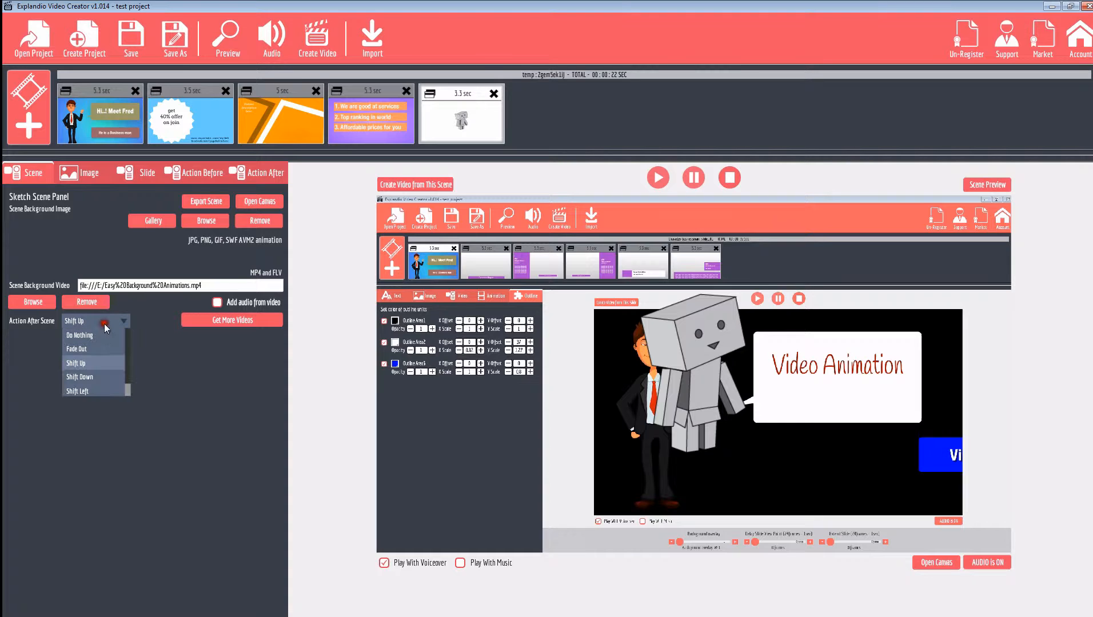
click(94, 377)
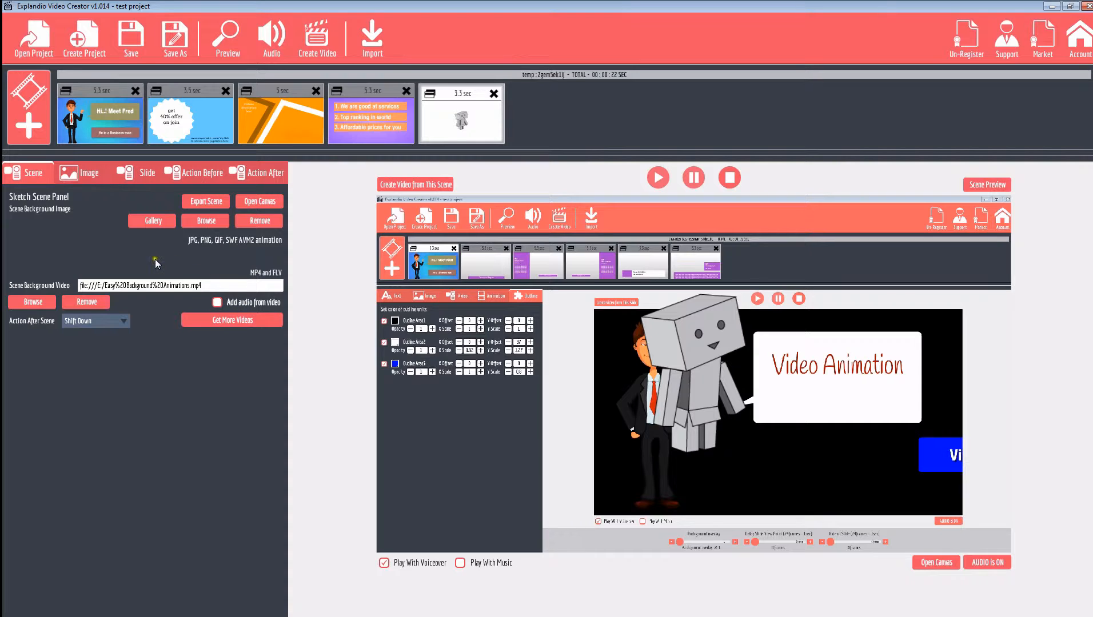
- Set 2_sad animation.swf from the Character Businessman gallery folder as the scene background image
click(150, 220)
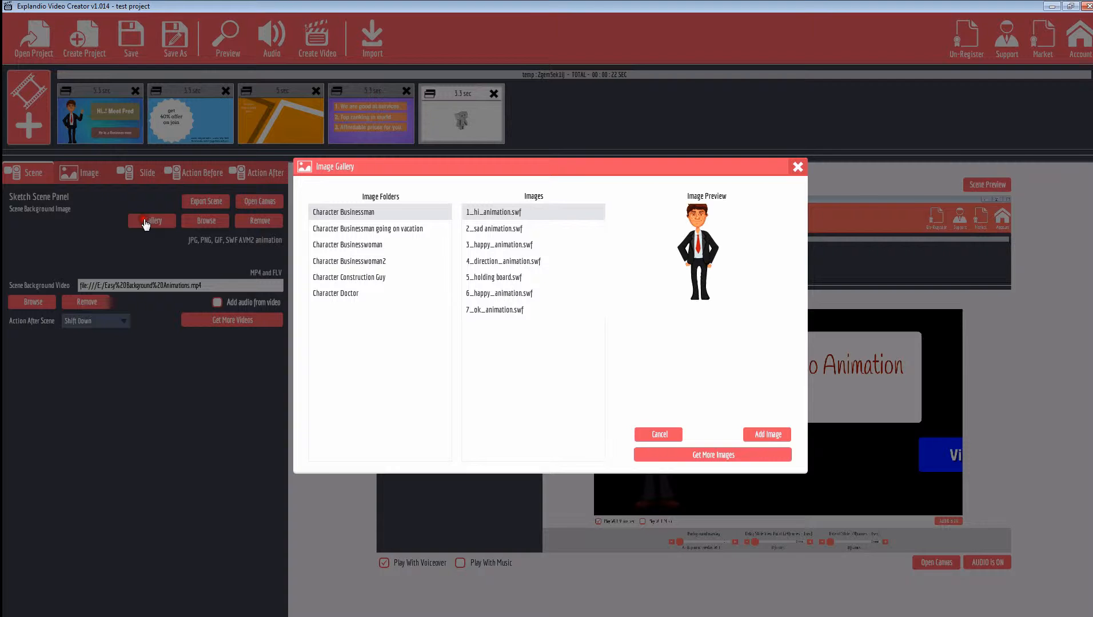
click(513, 229)
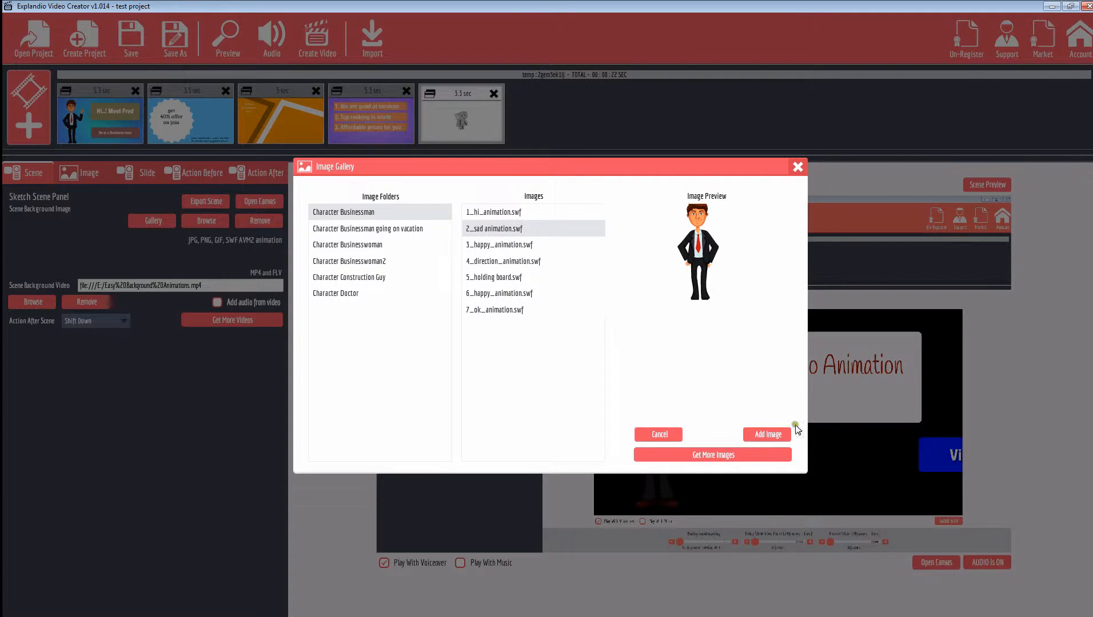
click(768, 434)
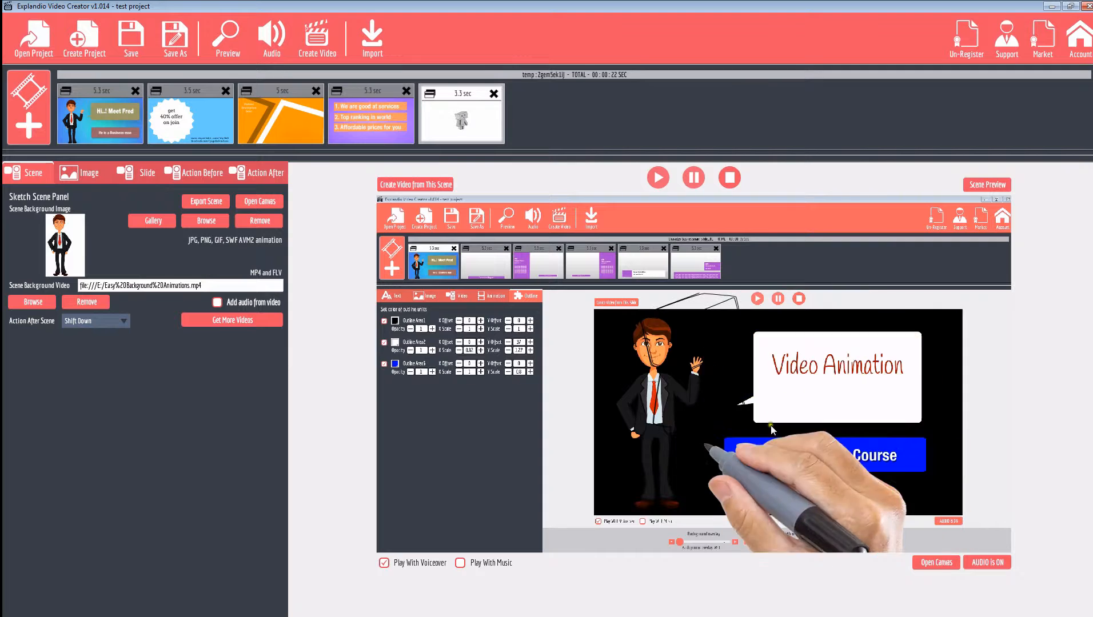
- Remove the scene background video and set the JavaScript picture pic (1) from drive E as the scene background image
click(86, 302)
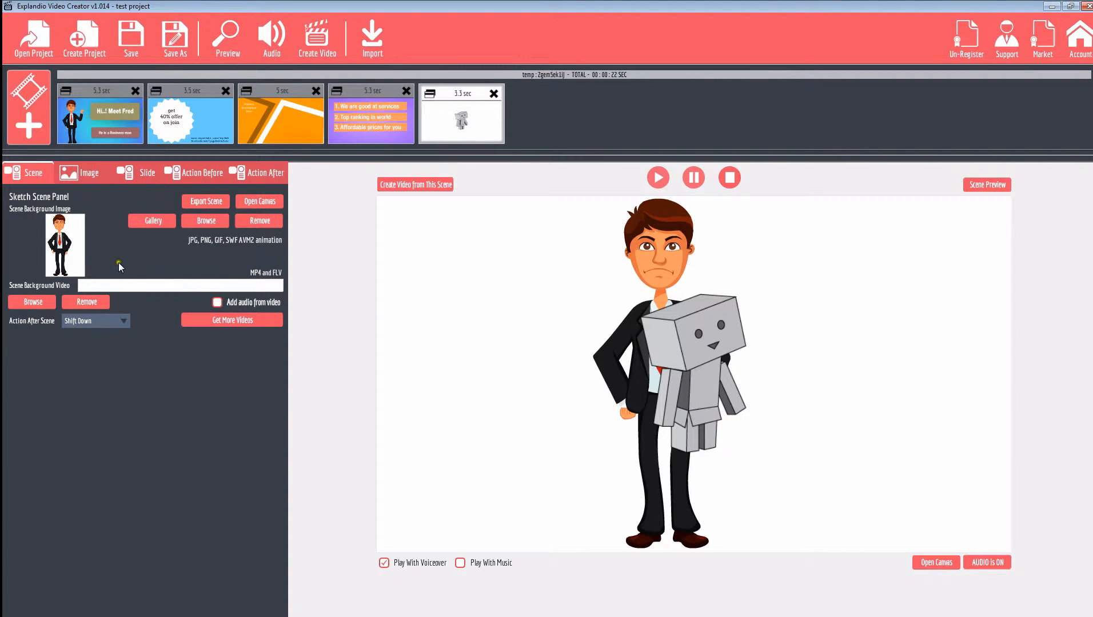
click(203, 222)
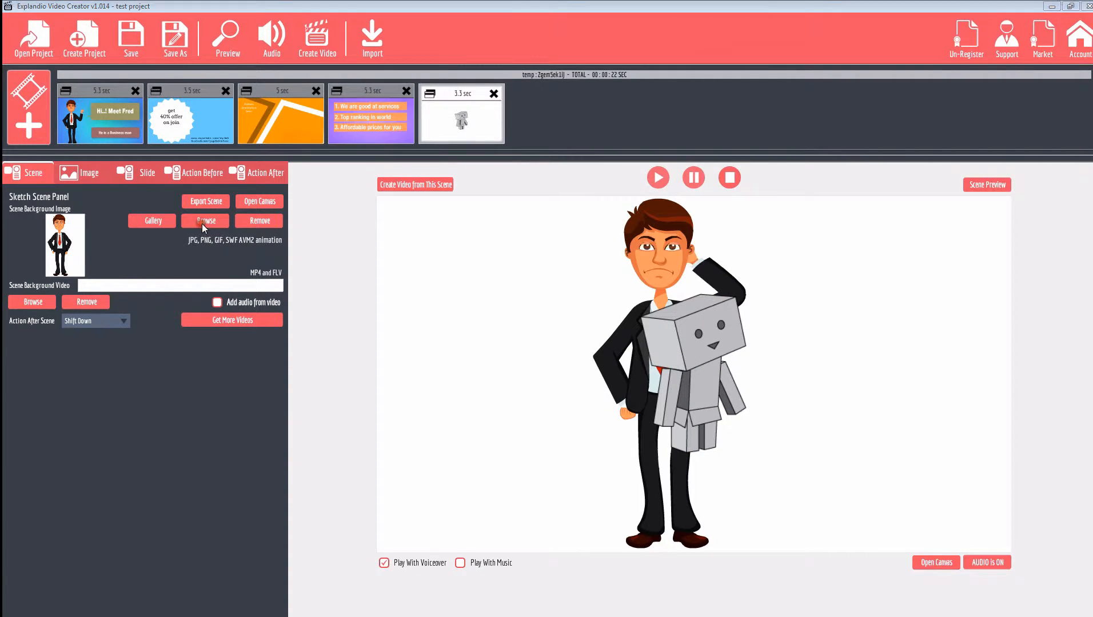
double_click(292, 123)
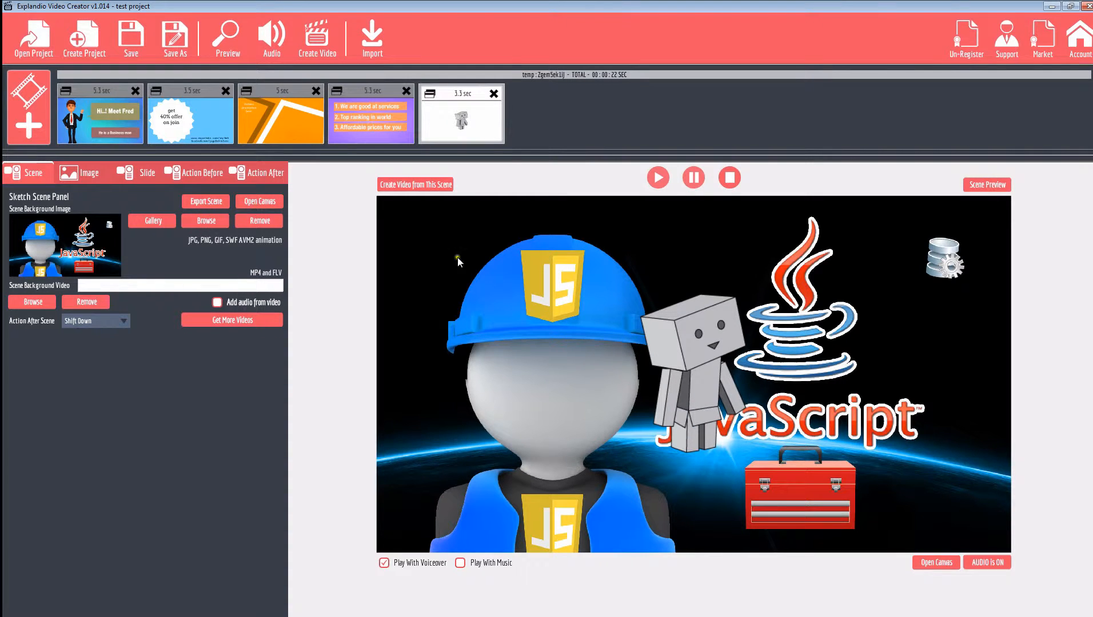
- Examine the scene on the canvas and the category, name and ZIP options for exporting it
click(257, 205)
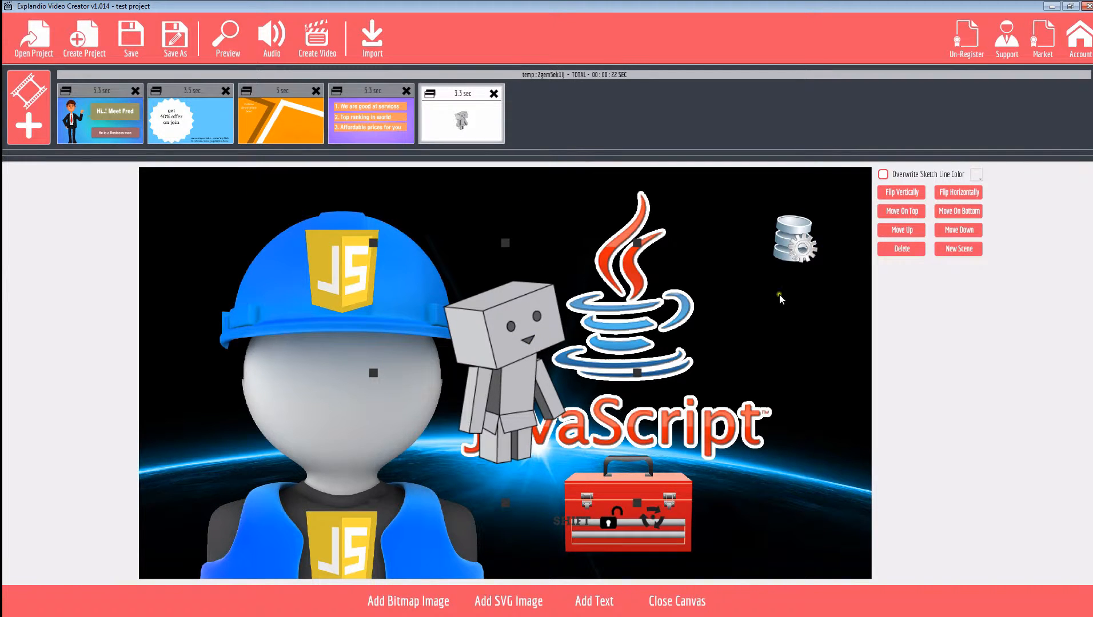
click(691, 605)
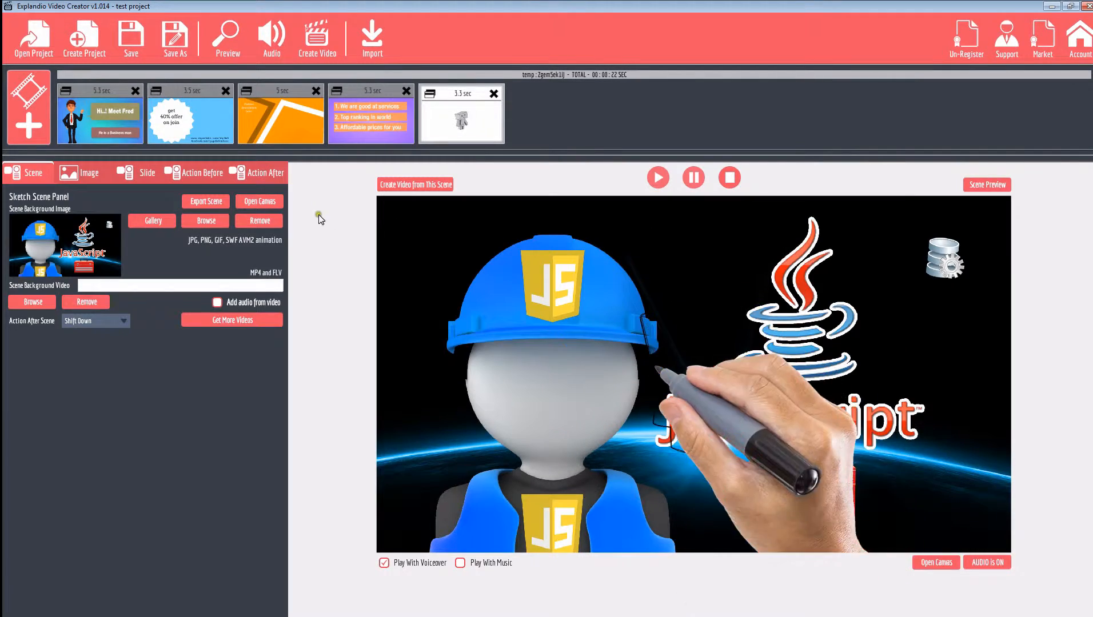
click(195, 201)
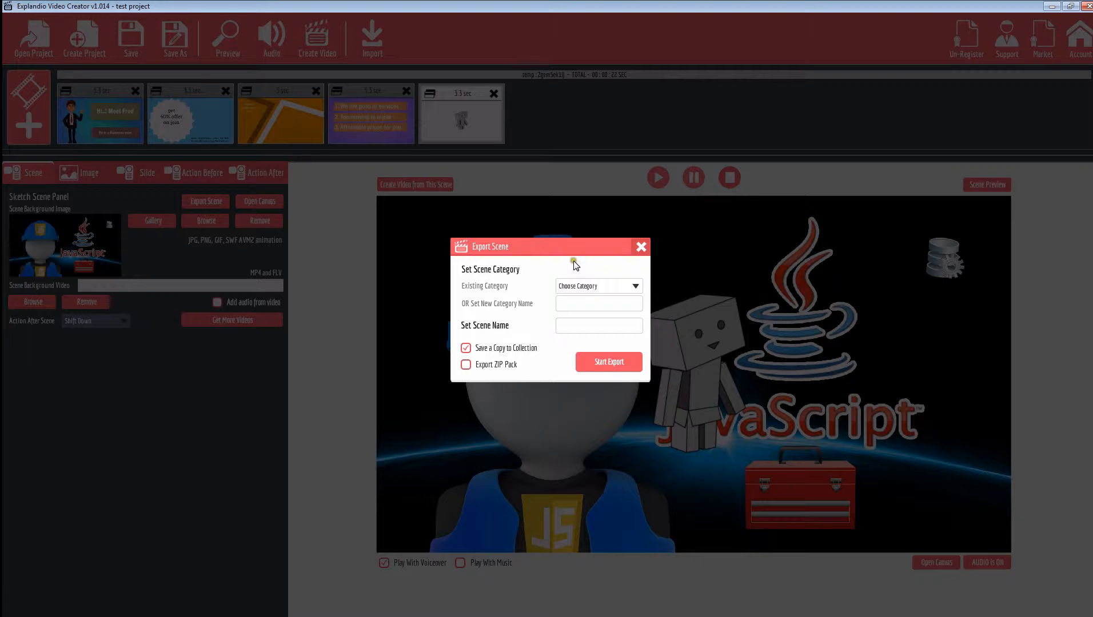
click(640, 250)
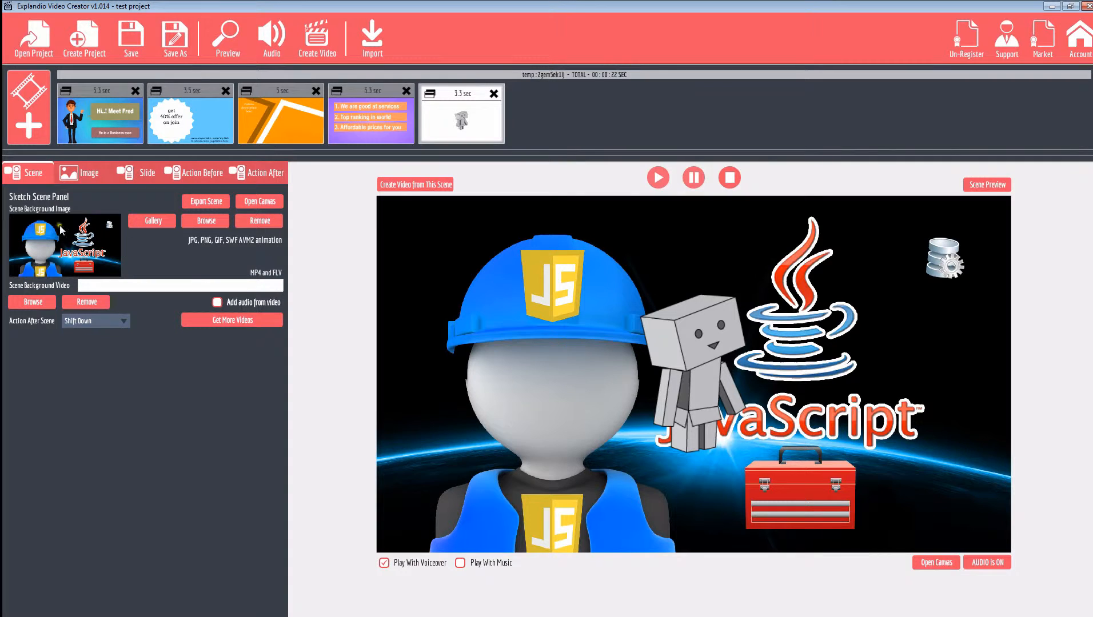
- Mirror the robot sketch image left to right and reposition it on the canvas over the Java cup logo
click(88, 178)
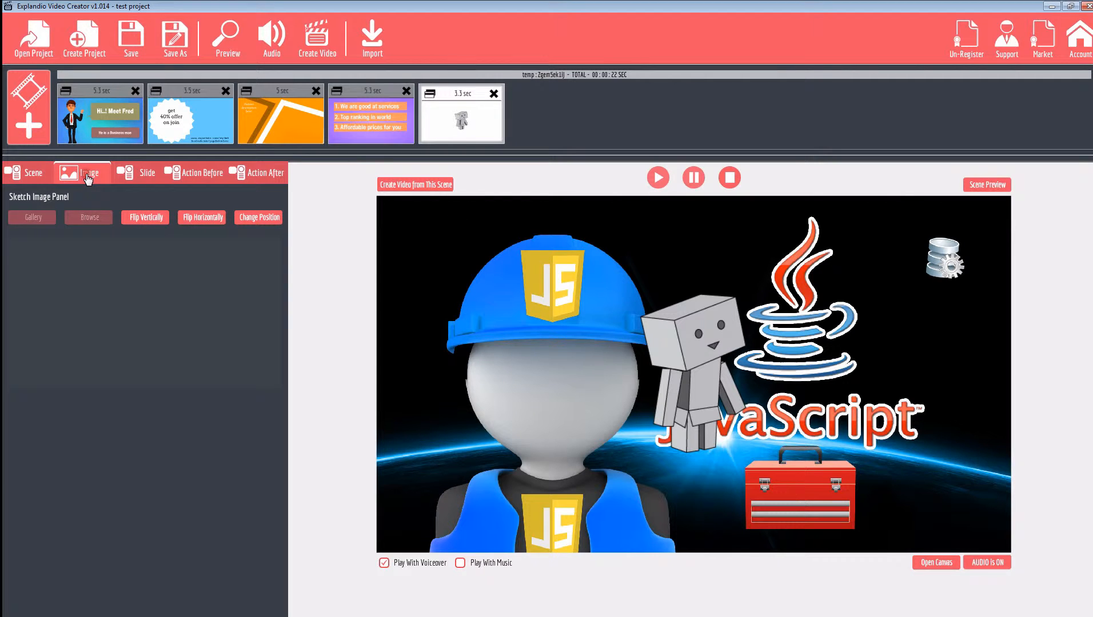
click(131, 219)
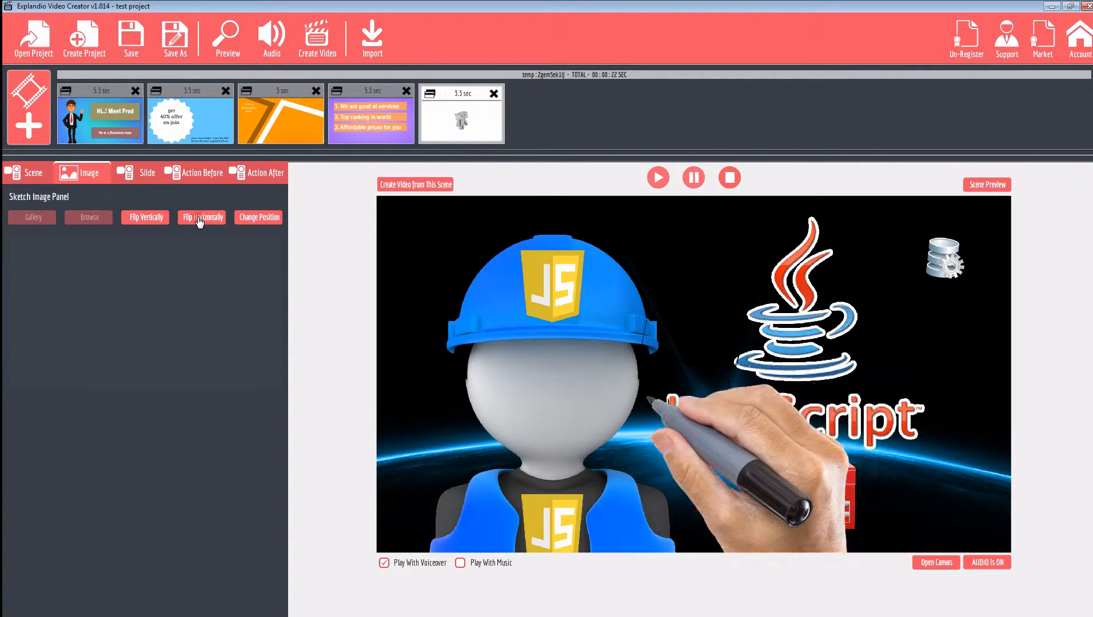
click(249, 218)
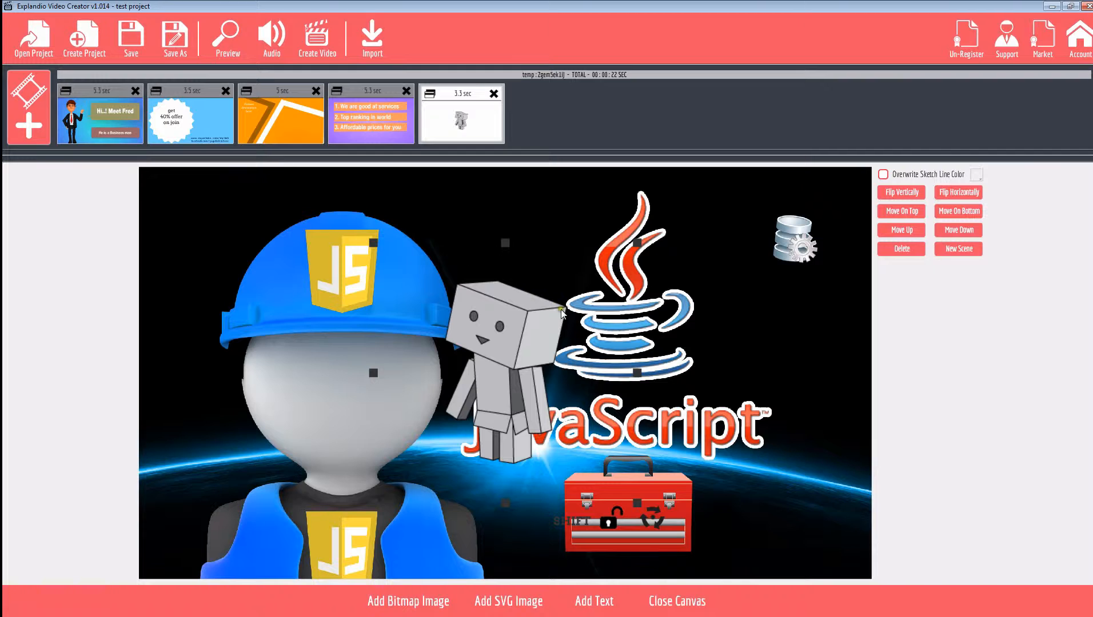
mouse_move(562, 313)
mouse_down()
mouse_move(669, 326)
mouse_move(660, 314)
mouse_up()
click(667, 602)
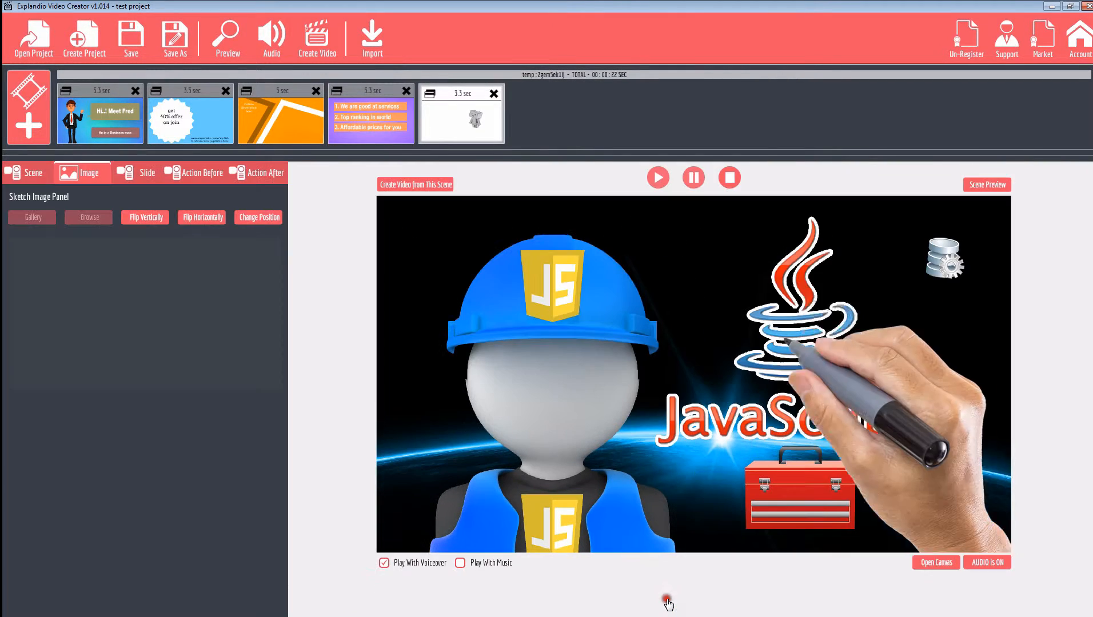
- Set the web browser logos picture pic (2) from drive E as the slide background image and compare with the scene background settings
click(146, 180)
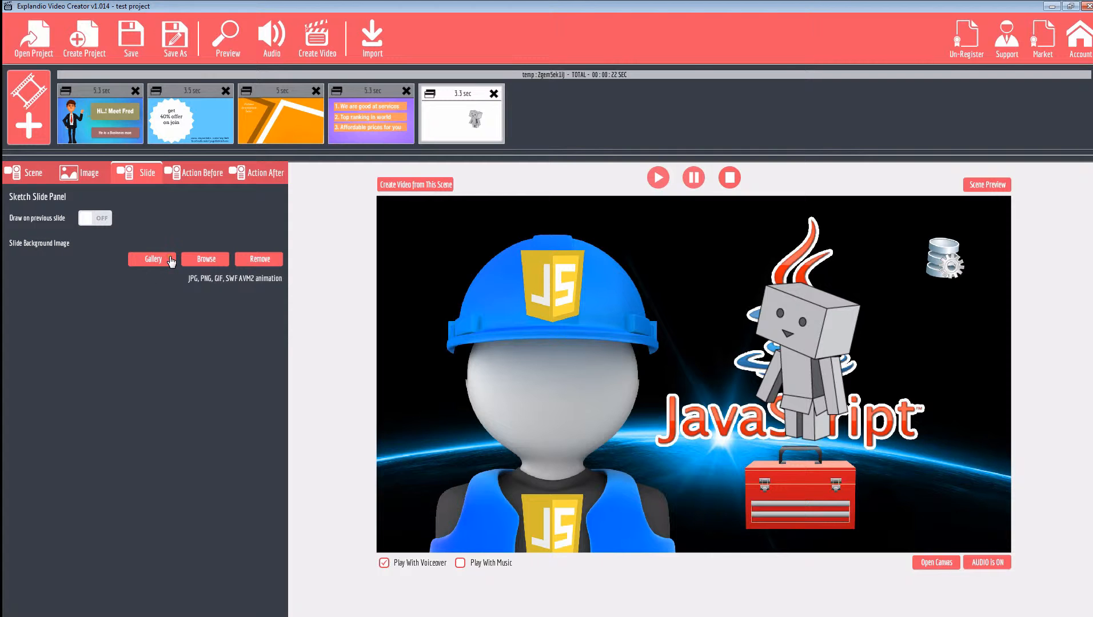
click(34, 175)
click(147, 177)
click(142, 261)
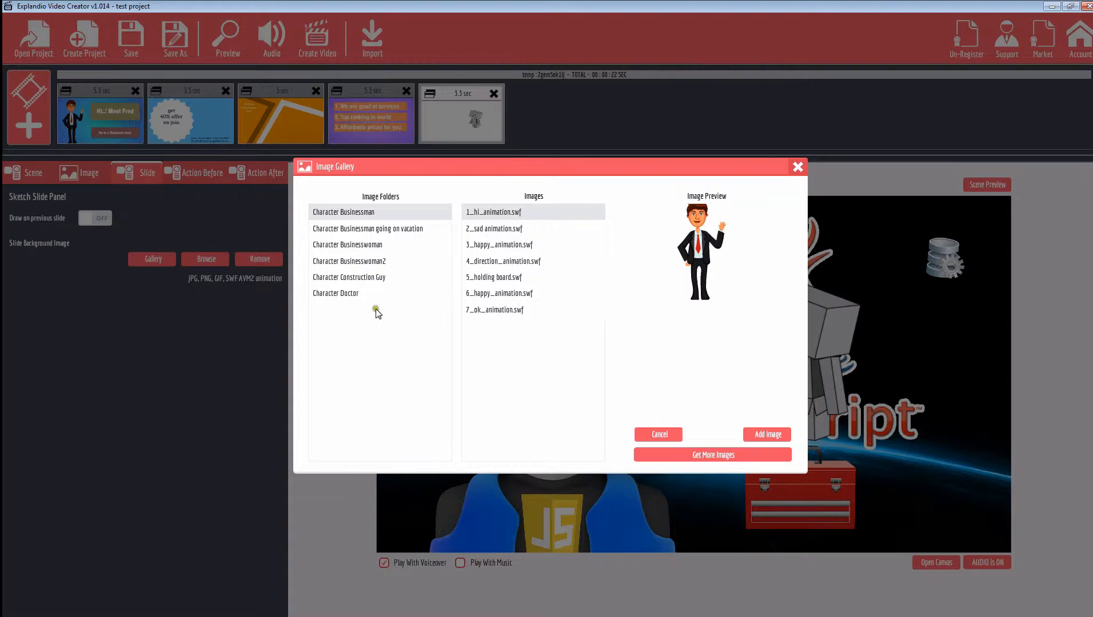
click(796, 168)
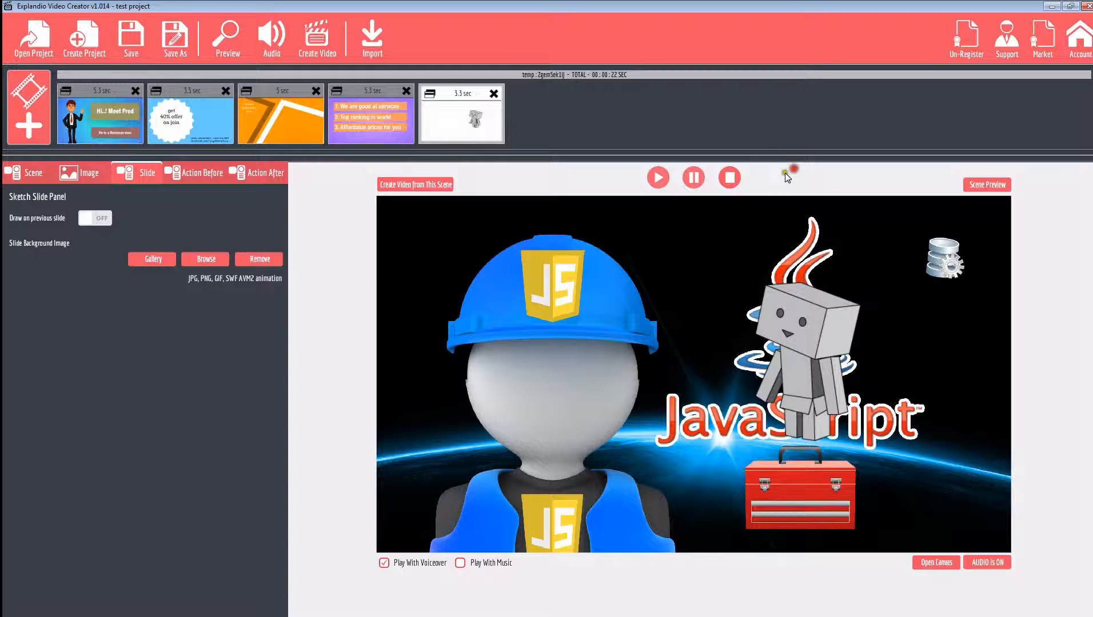
click(209, 261)
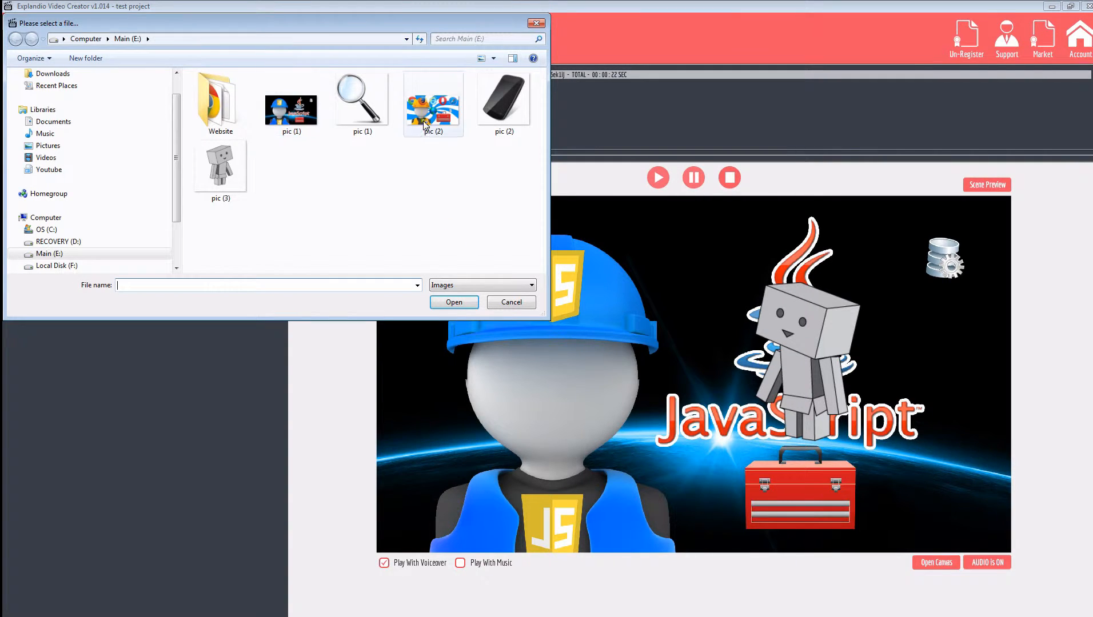
double_click(421, 114)
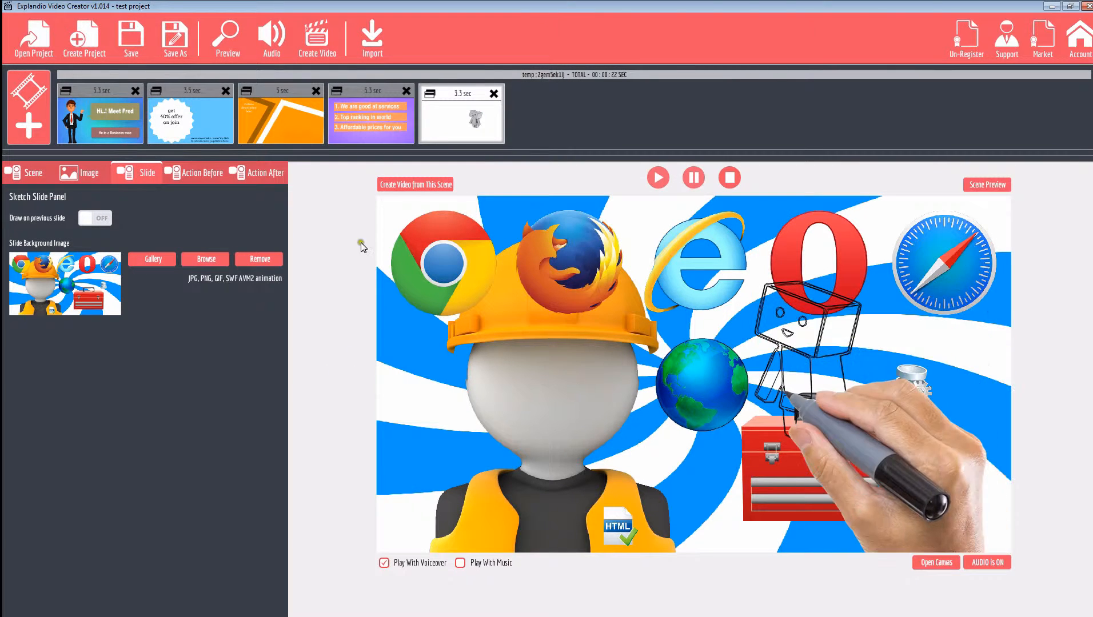
click(27, 174)
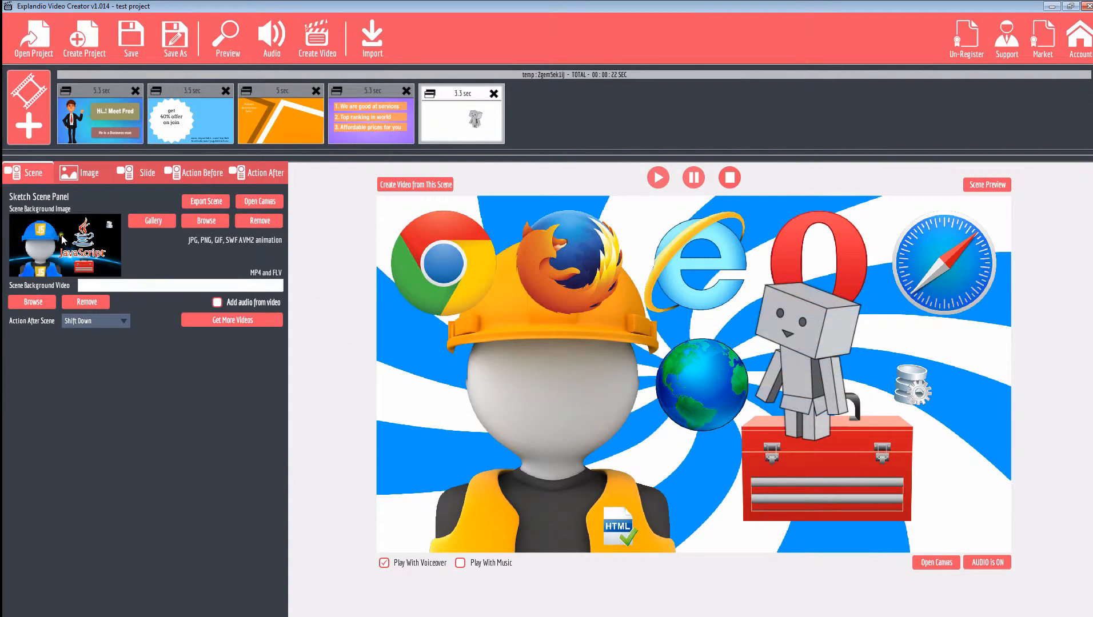
- Try the black-suited hand for the before-action sketch, preview it, and set the hand to the dark-sleeved one holding an orange pencil
click(195, 175)
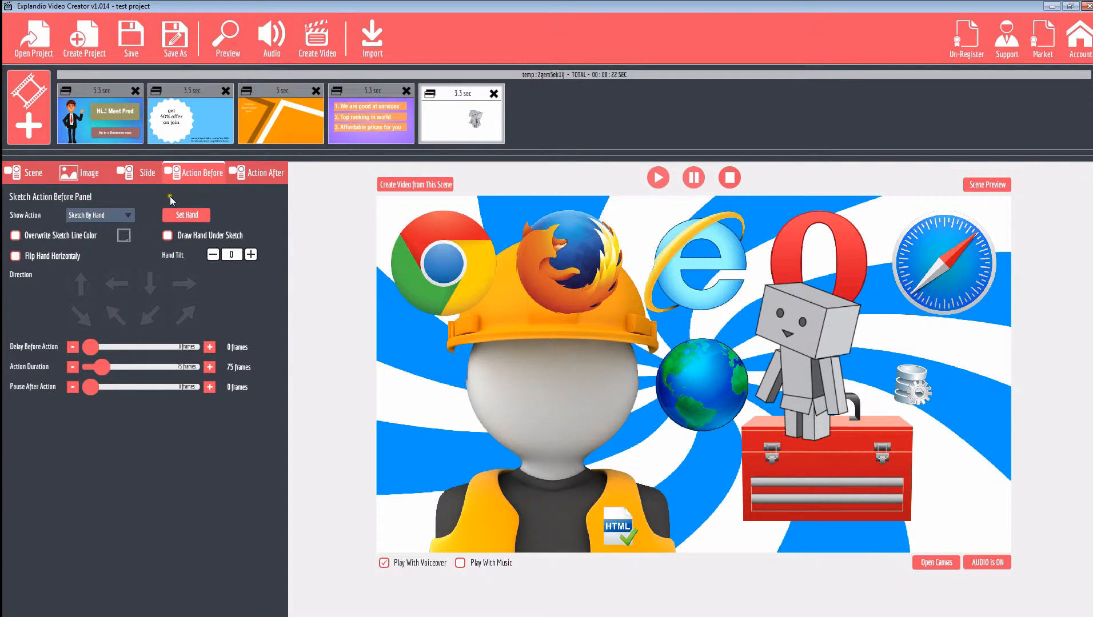
click(127, 215)
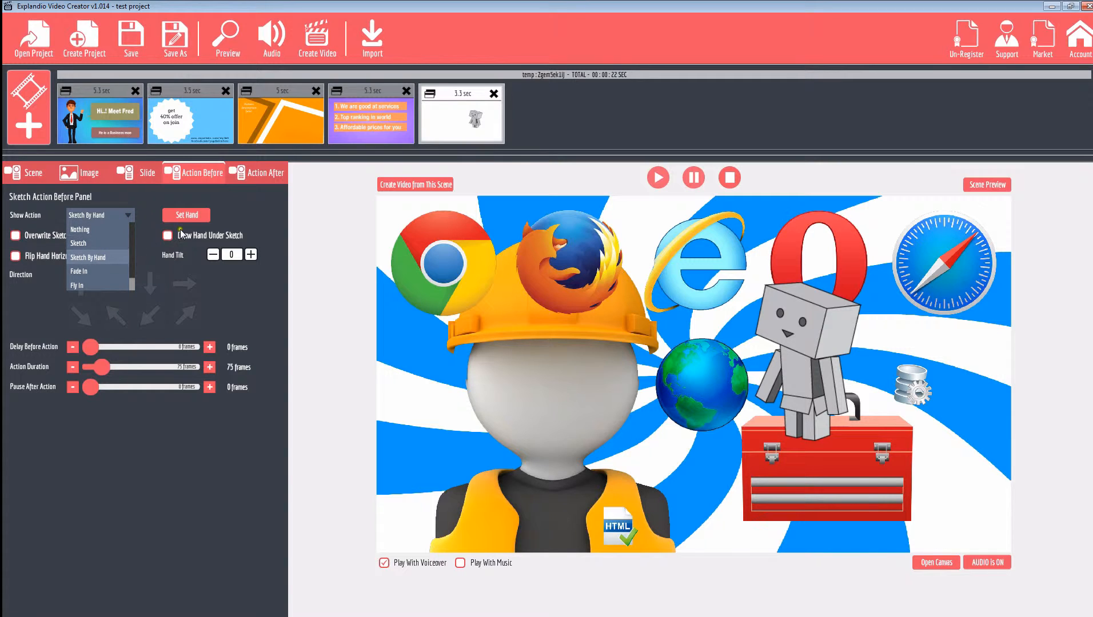
click(261, 211)
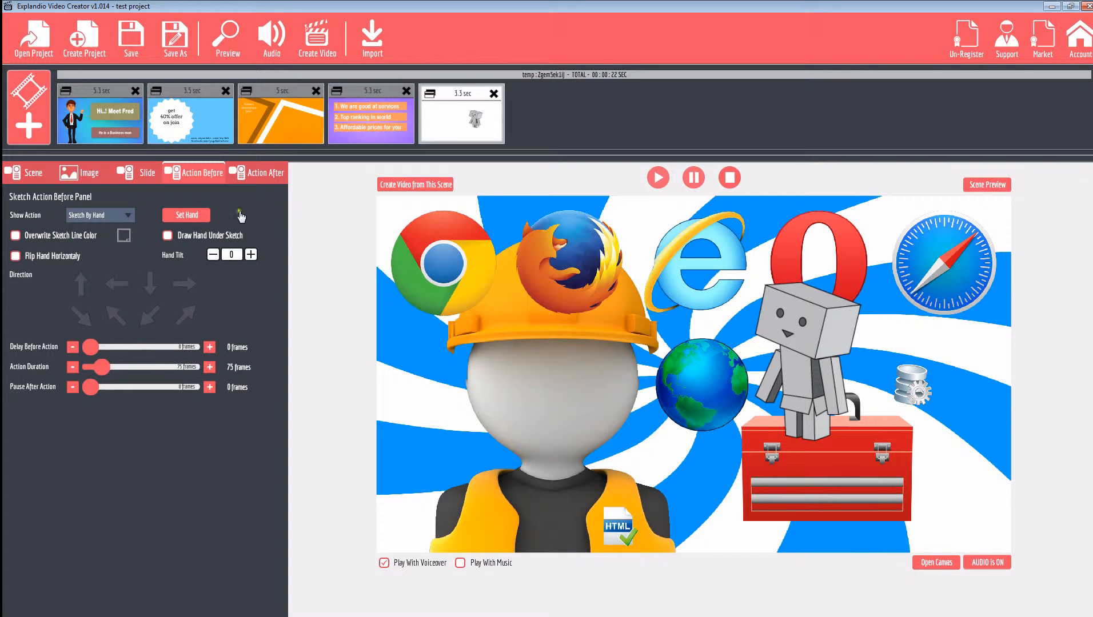
click(188, 214)
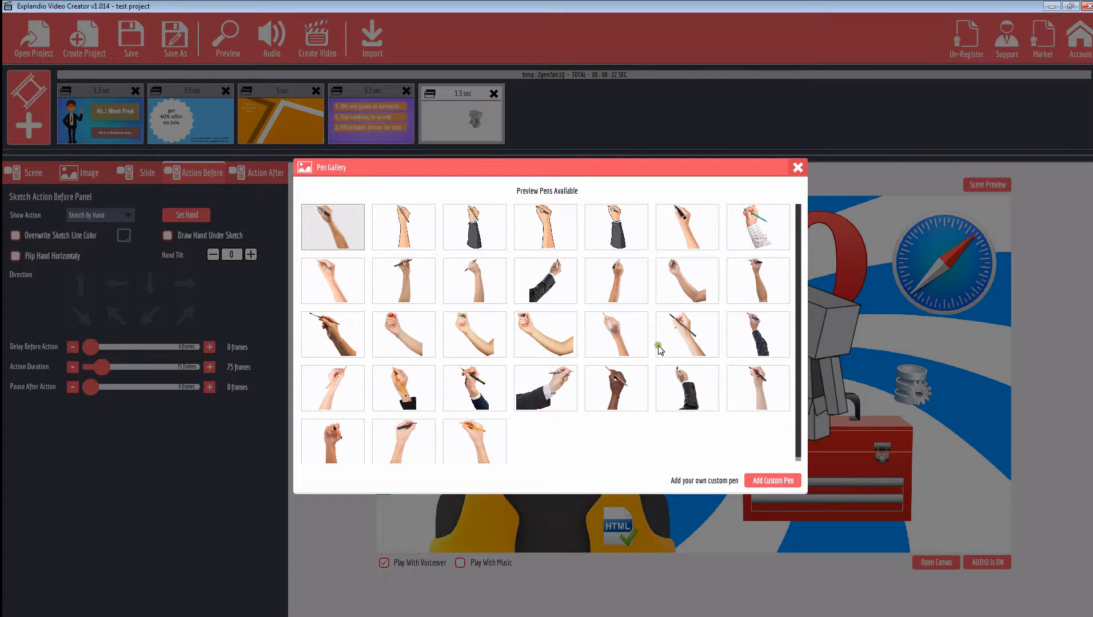
click(548, 395)
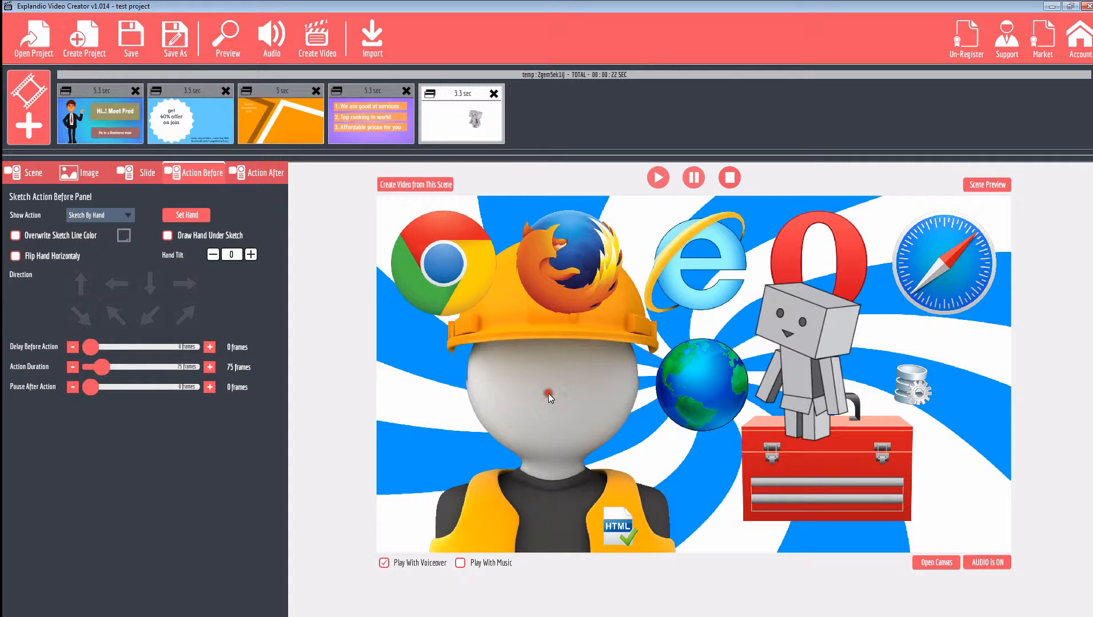
click(658, 178)
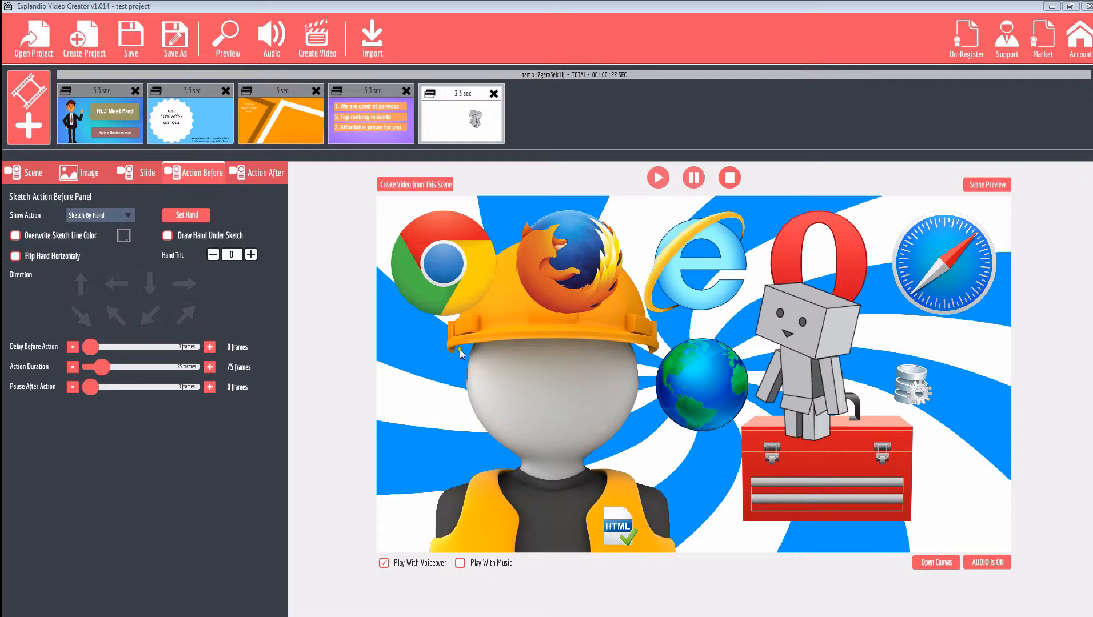
click(186, 213)
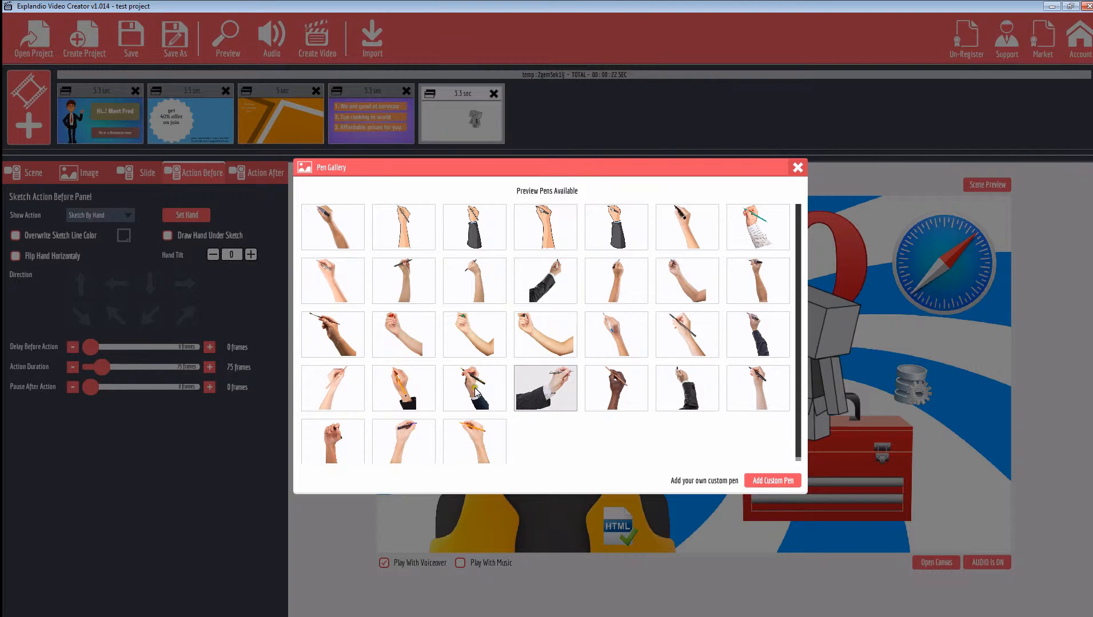
click(386, 384)
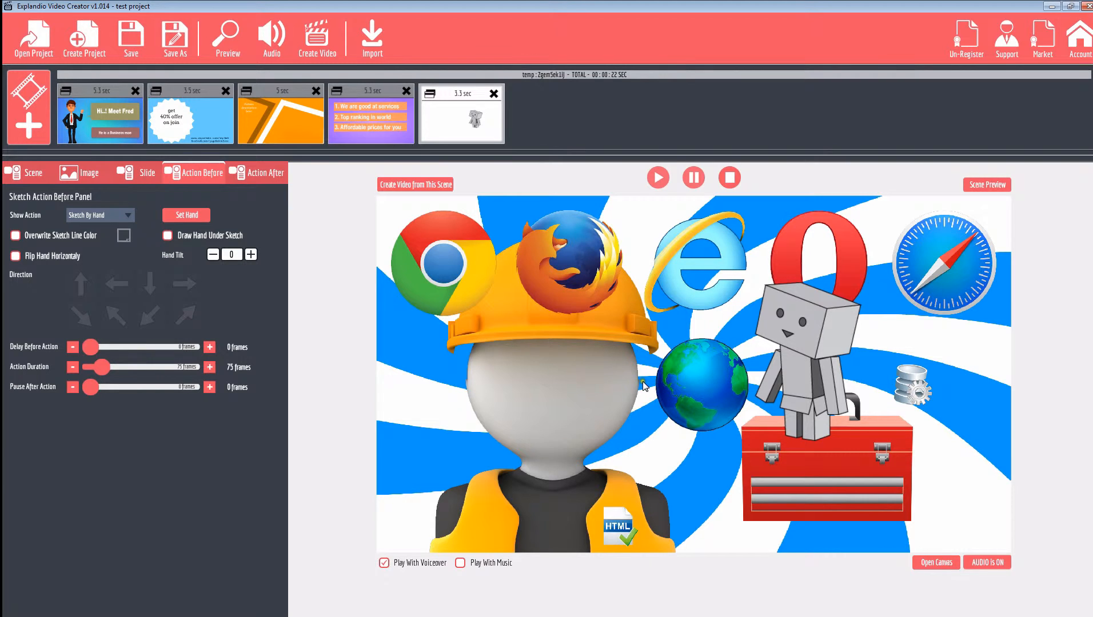
- Preview the hand sketch of the robot and overwrite its sketch line color with dark red
click(656, 182)
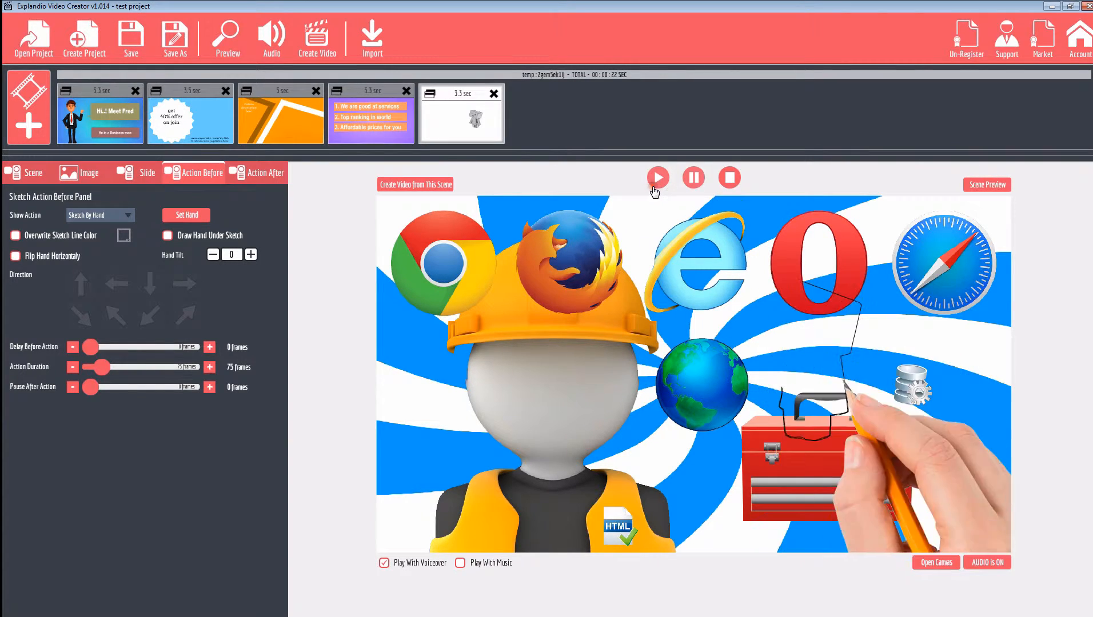
click(15, 238)
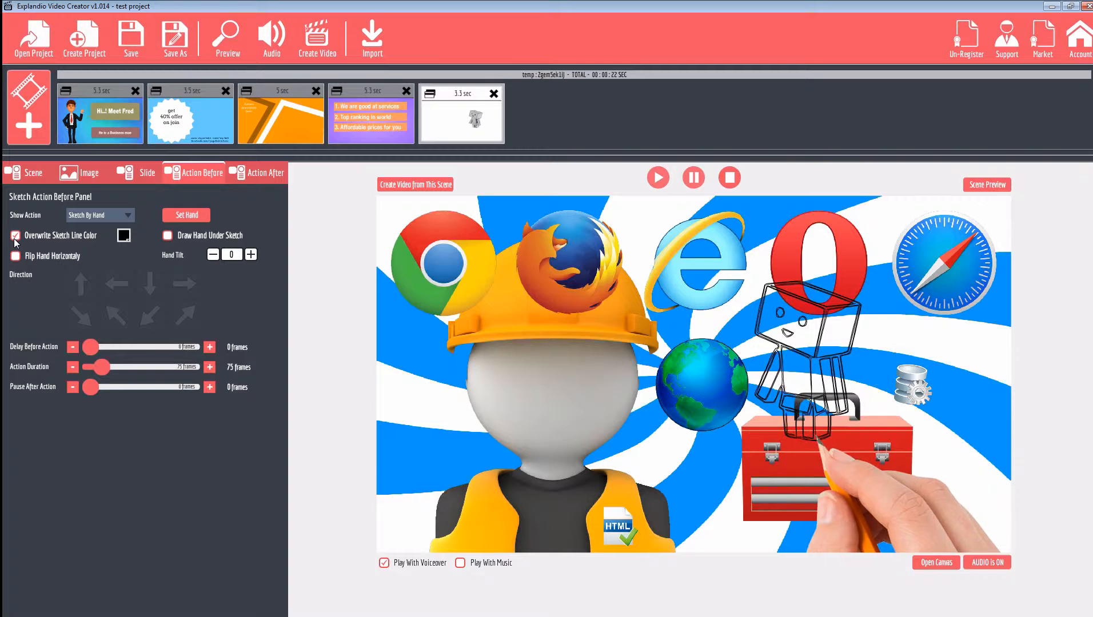
click(123, 235)
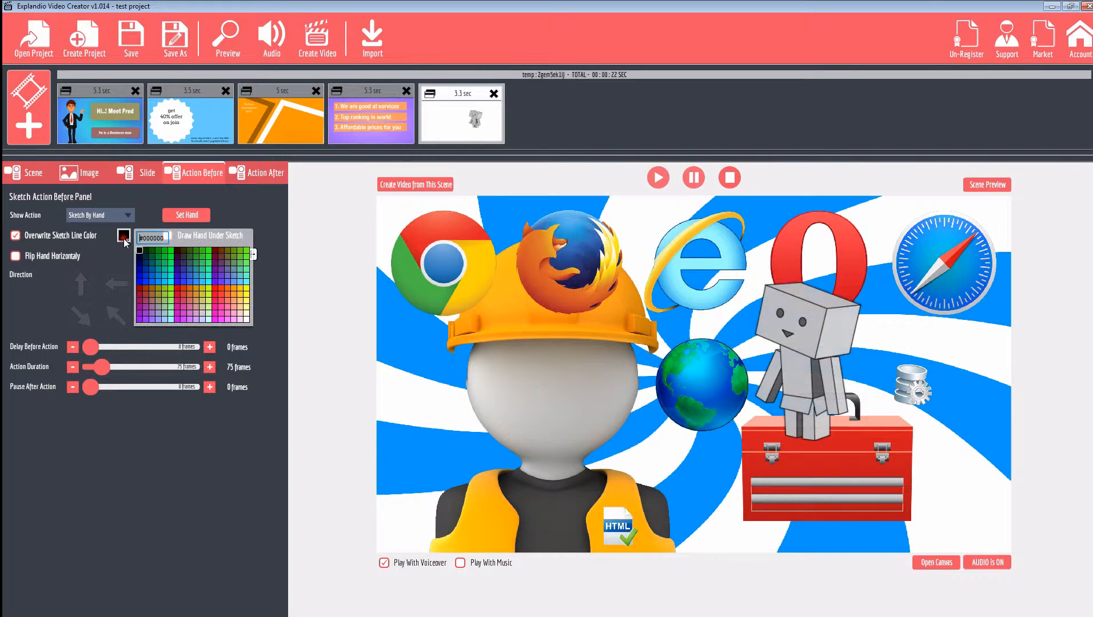
click(140, 281)
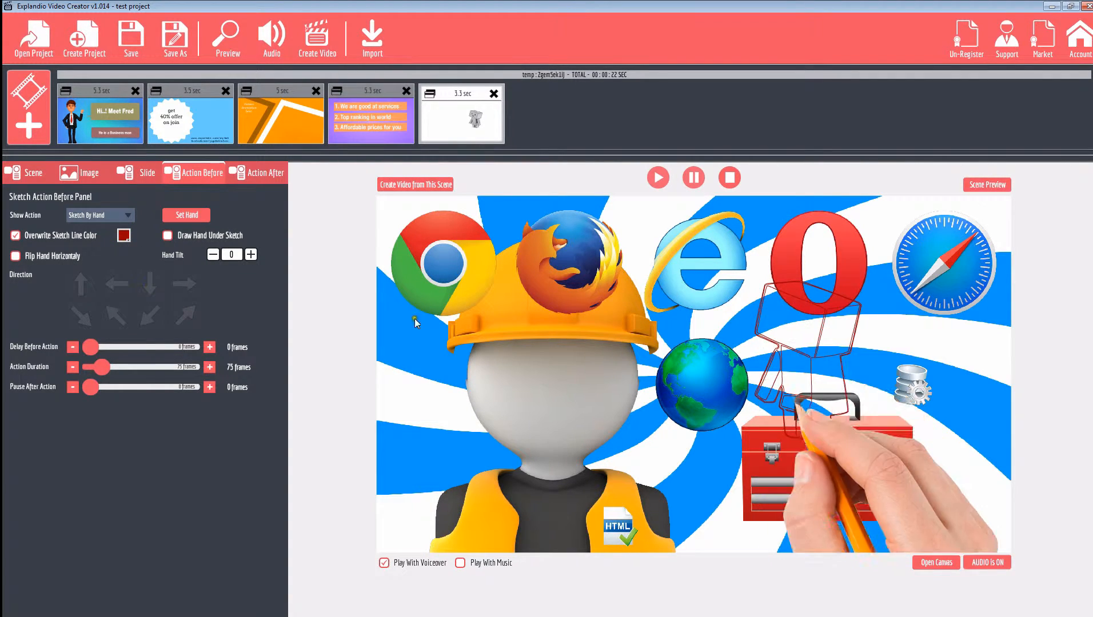
- Remove the scene background image and the slide background image
click(75, 172)
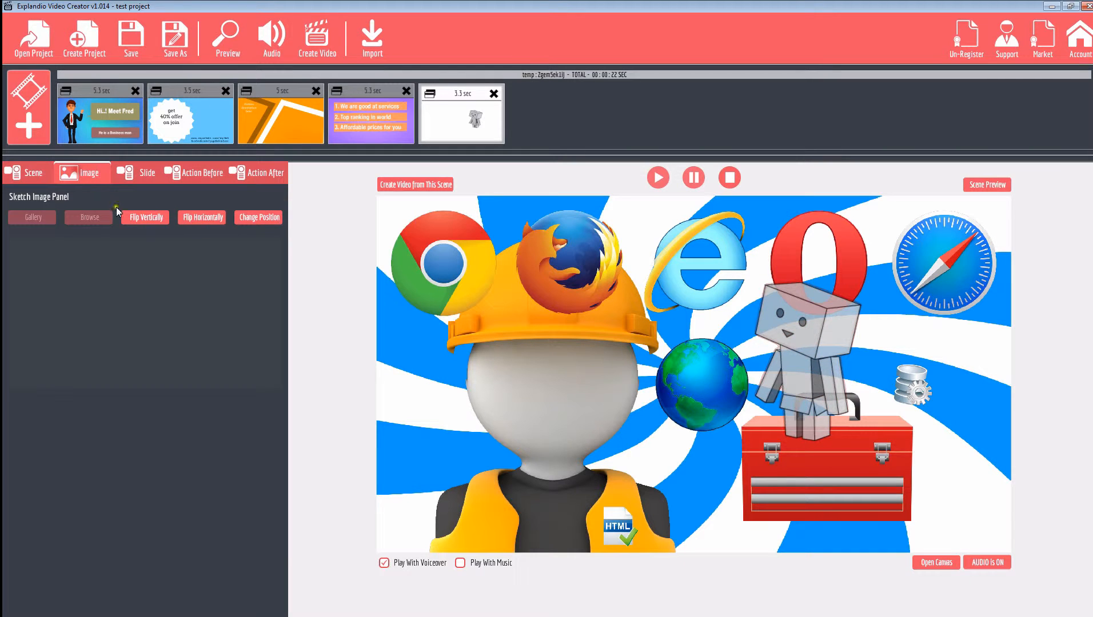
click(22, 173)
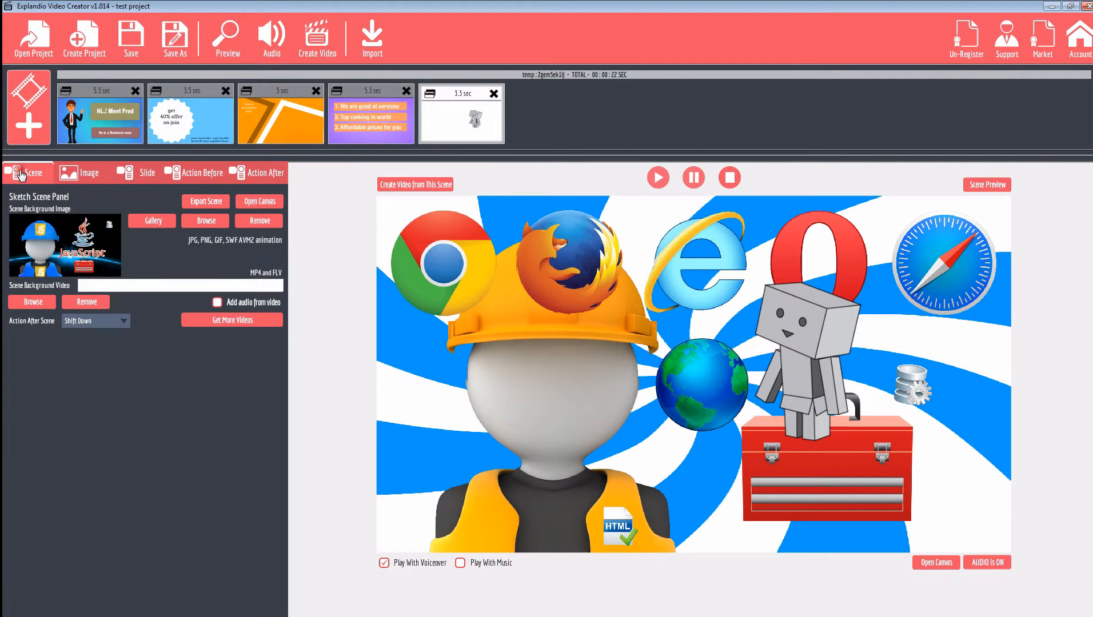
click(254, 222)
click(140, 173)
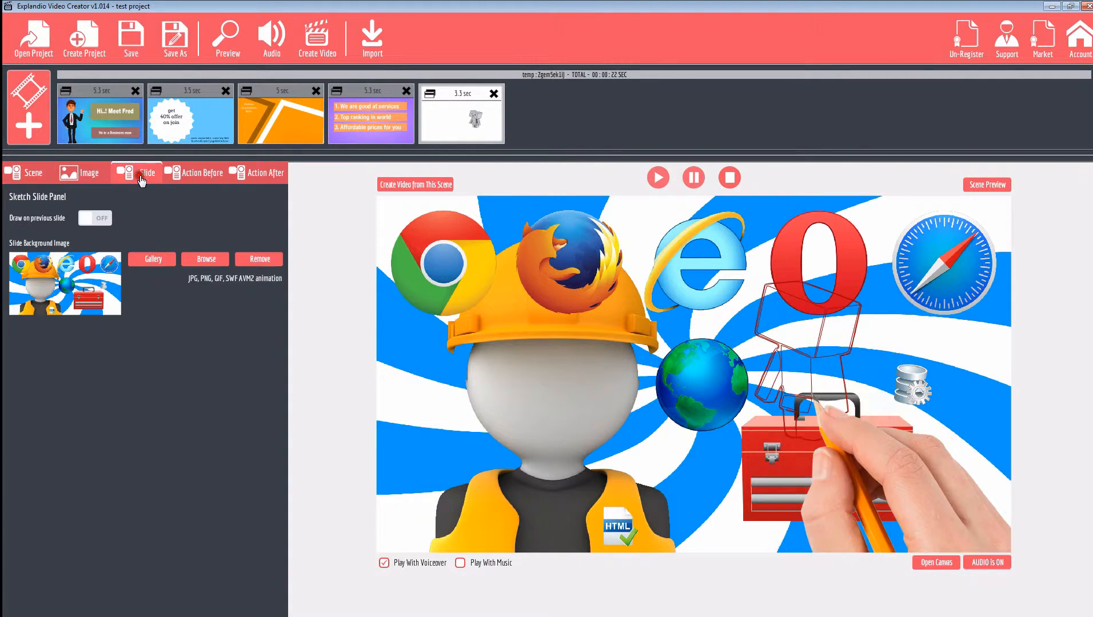
click(261, 261)
- Flip the sketching hand horizontally, preview it, and set a 129-frame action duration with an 84-frame pause after the action
click(204, 173)
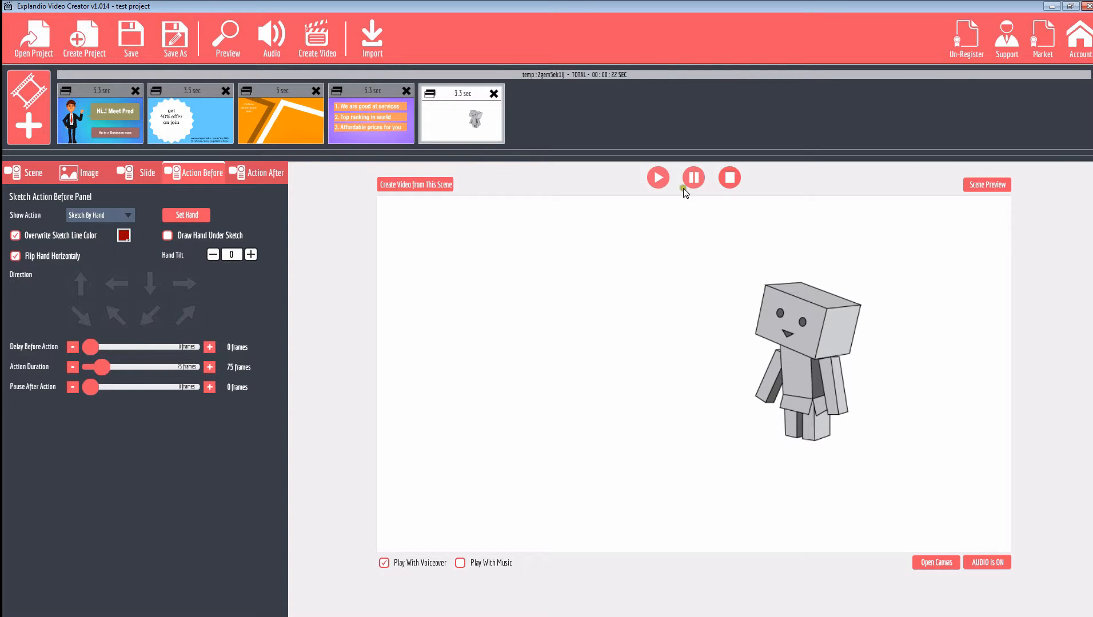
click(656, 177)
mouse_move(91, 348)
mouse_down()
mouse_move(137, 350)
mouse_move(81, 348)
mouse_up()
mouse_move(104, 369)
mouse_down()
mouse_move(115, 367)
mouse_move(109, 388)
mouse_up()
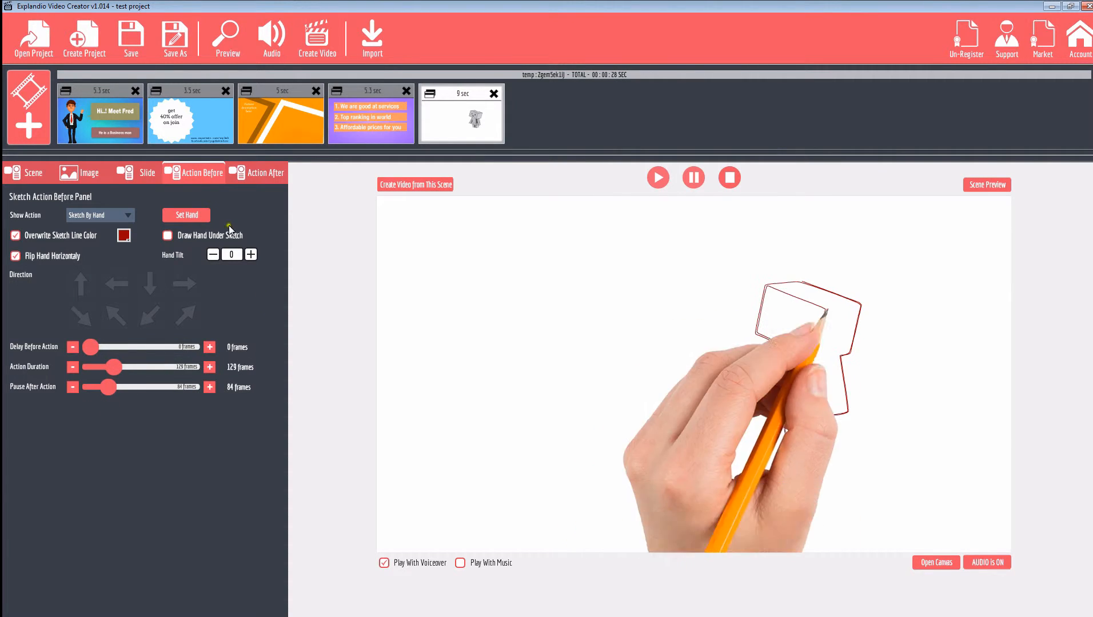
- Try drawing the hand under the sketch, and set the horizontally flipped hand's tilt to 62
click(167, 236)
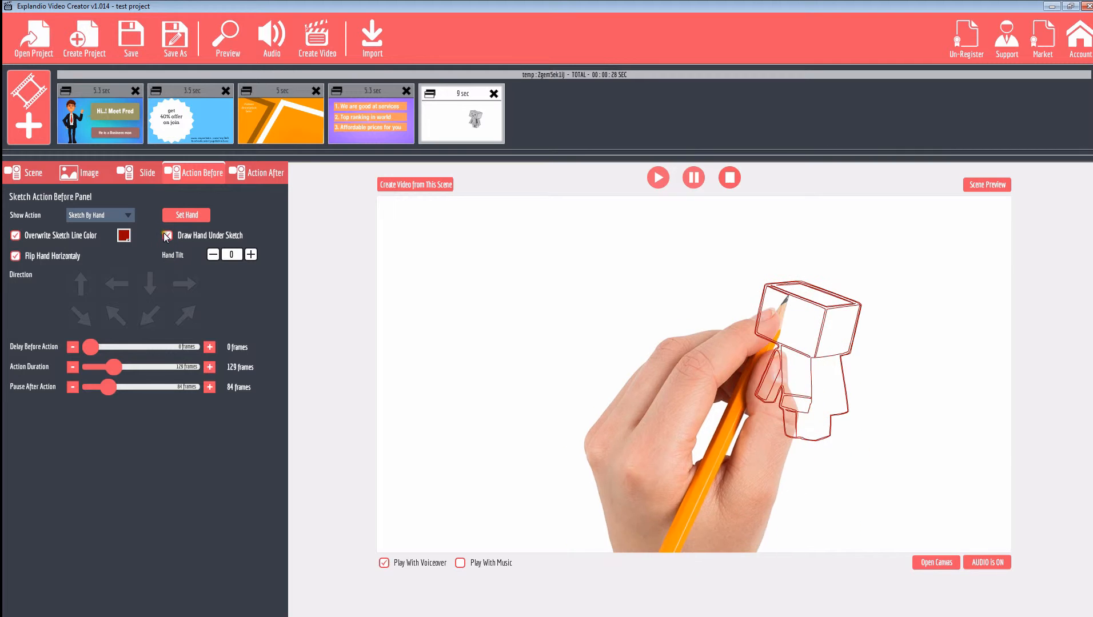
click(166, 236)
click(252, 255)
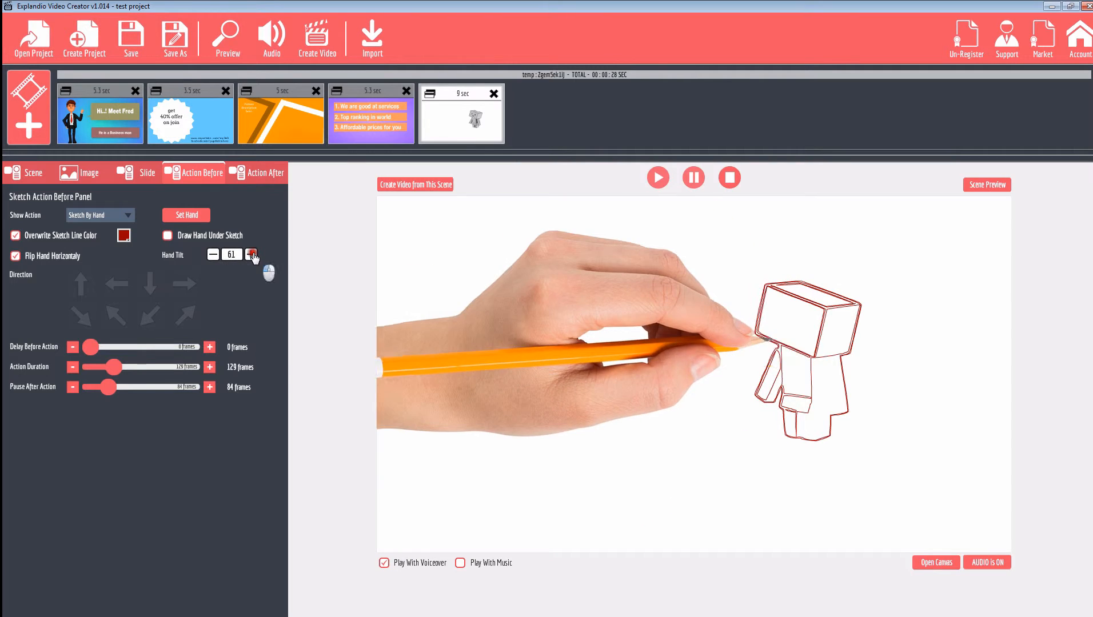
click(252, 255)
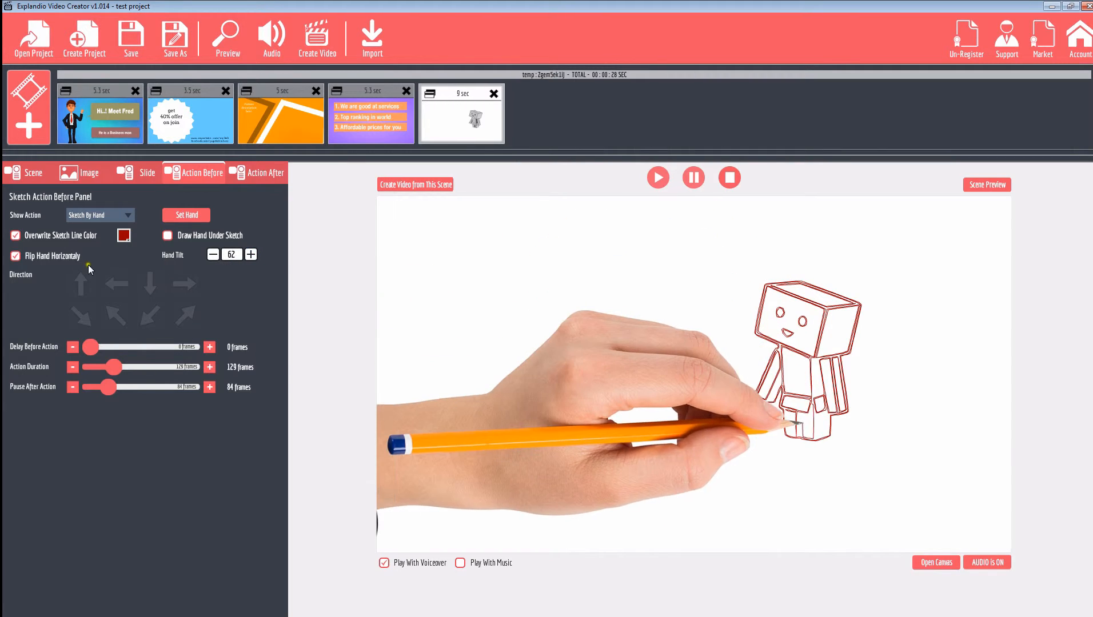
click(15, 257)
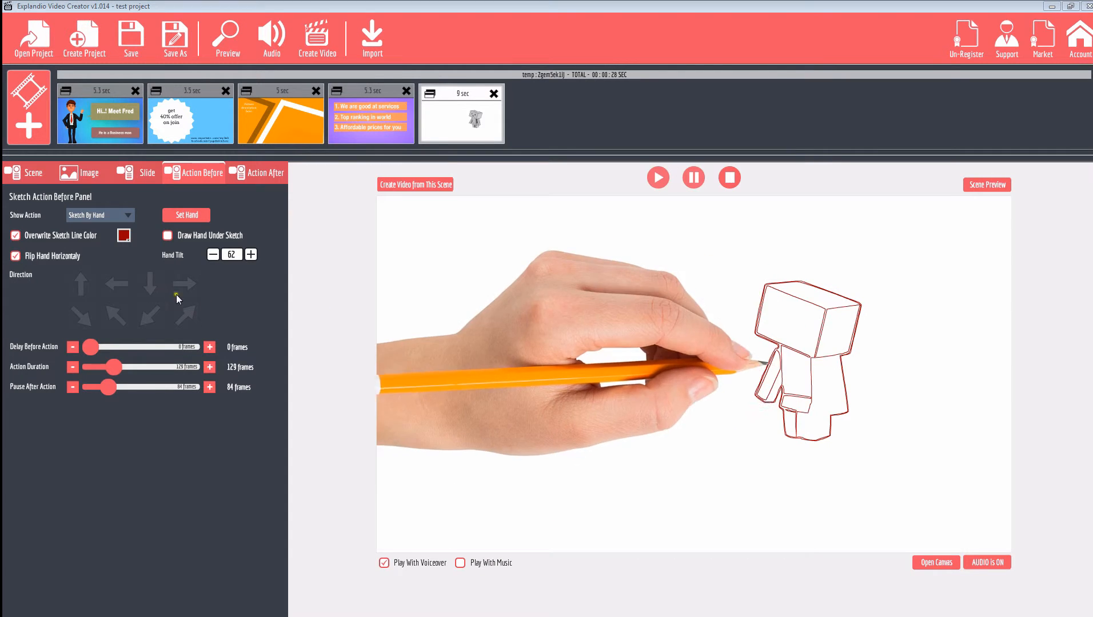
- Try Fade In and Fly In as the robot's show action before the scene
click(107, 213)
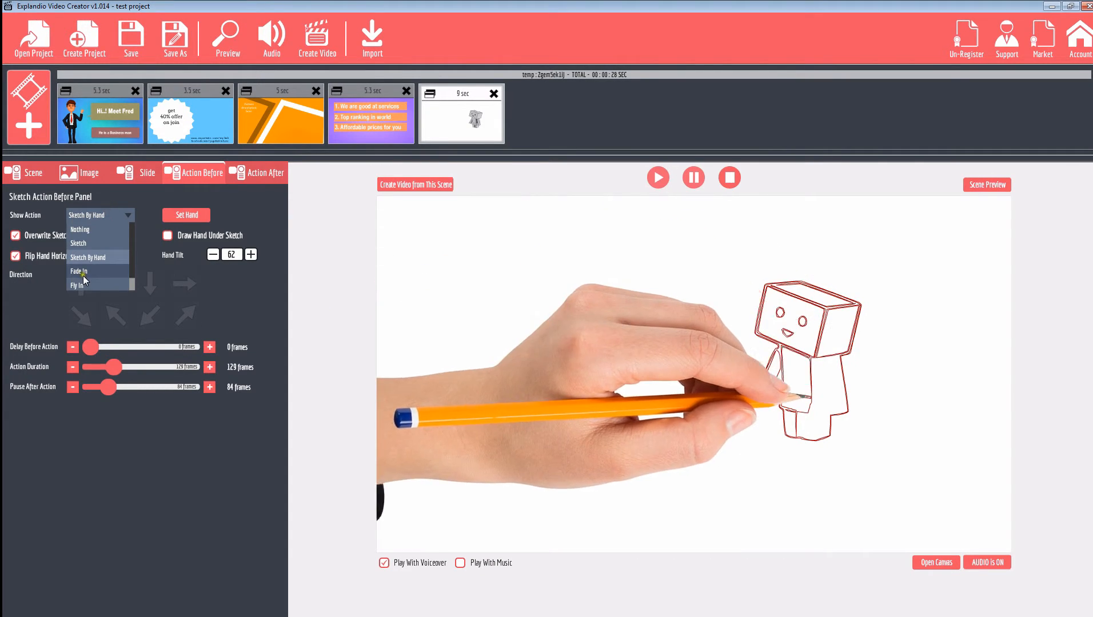
click(83, 273)
click(90, 215)
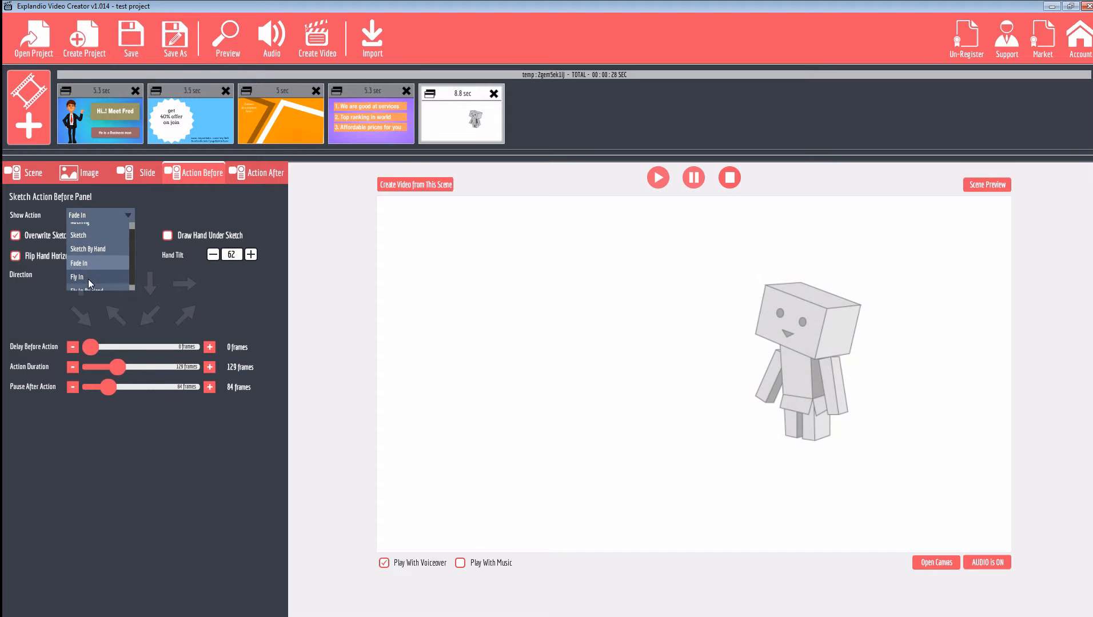
click(84, 274)
- Try Fly In By Hand as the robot's show action and preview the animation
click(105, 216)
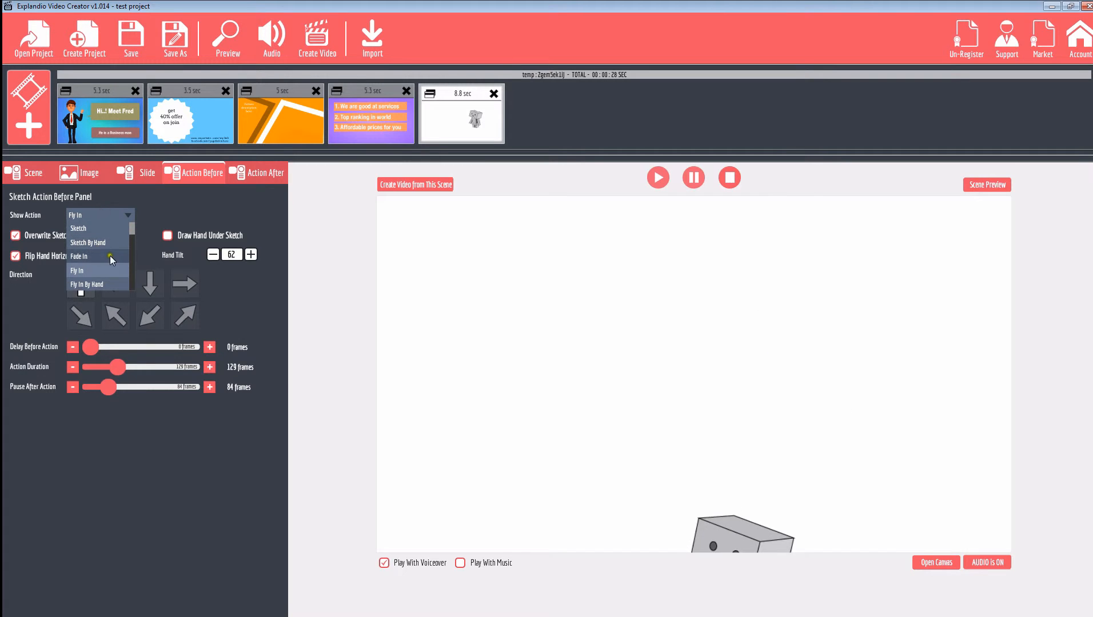
click(88, 284)
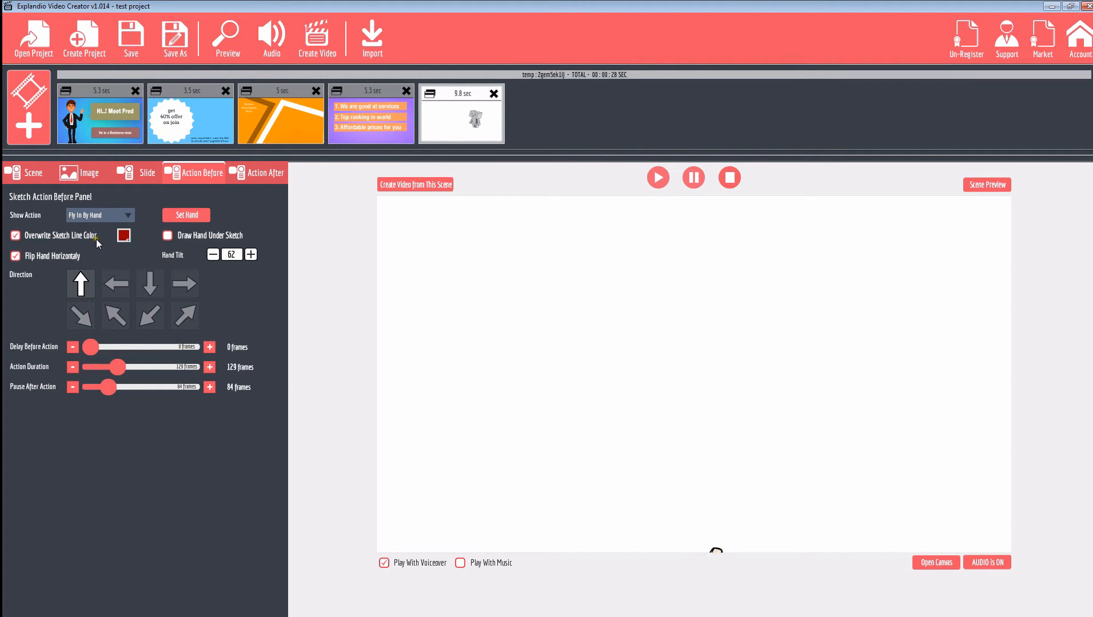
click(86, 284)
click(106, 215)
click(658, 182)
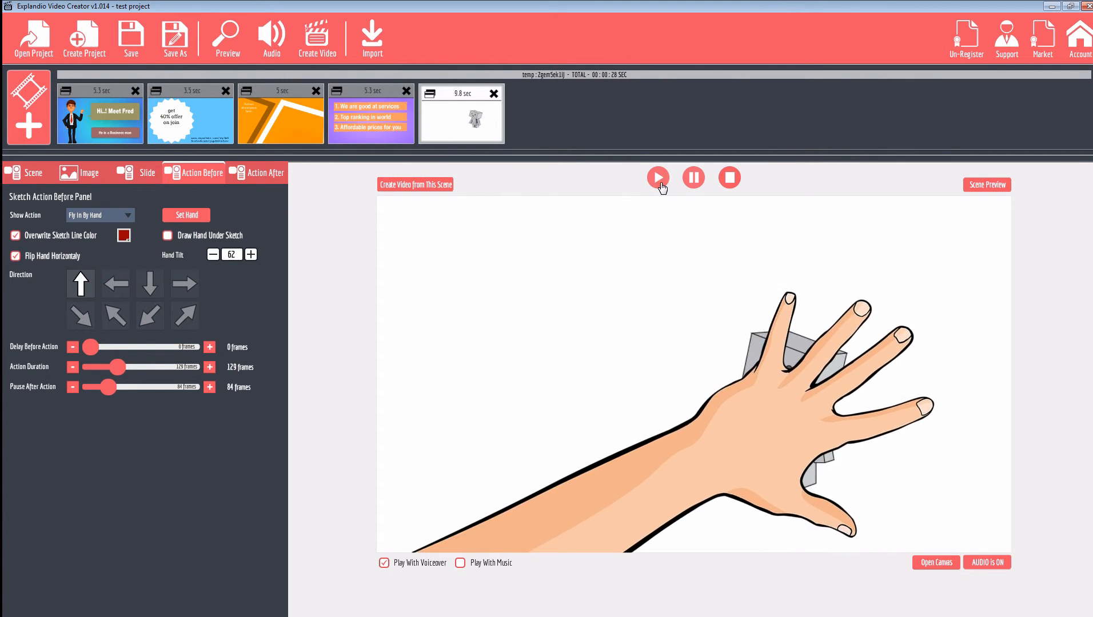
- Set the robot's show action to Fly In, try the leftward and downward directions, and choose the rightward one
click(101, 216)
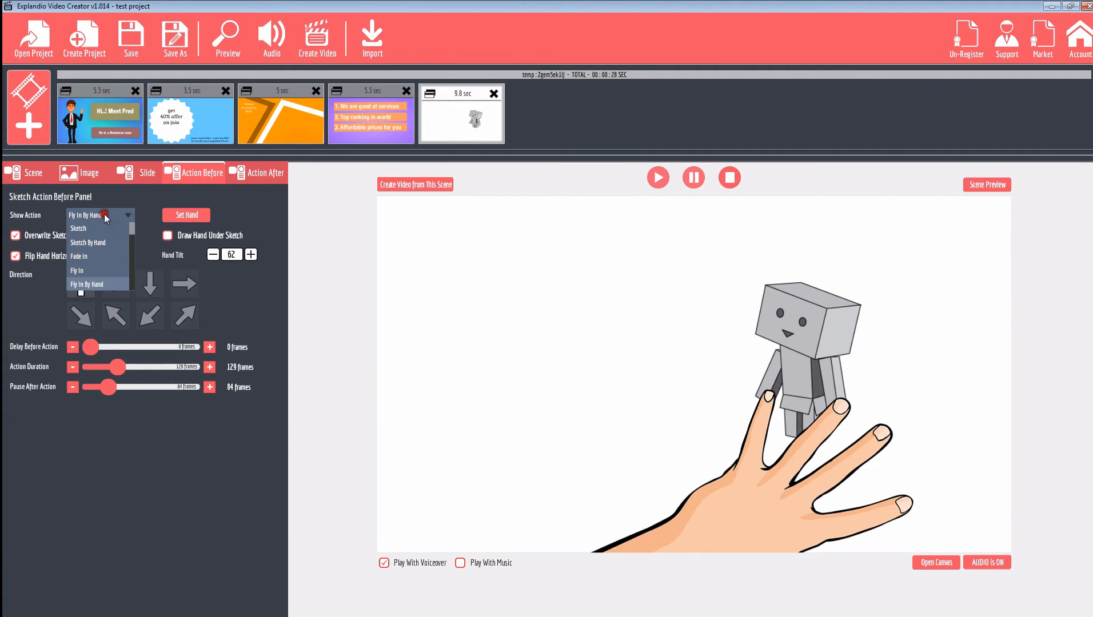
click(92, 271)
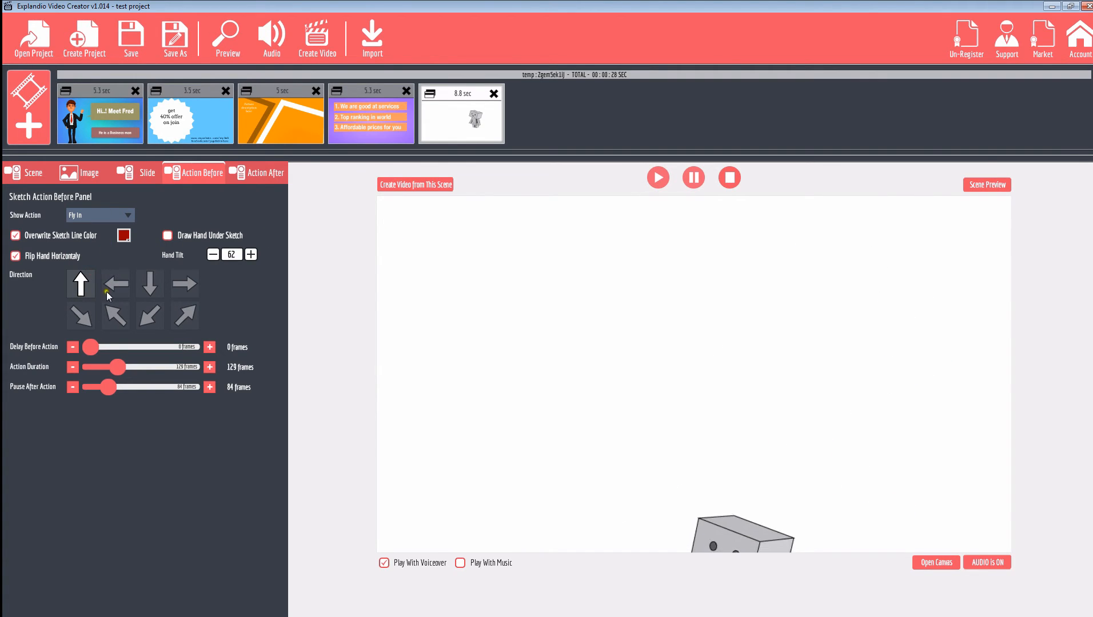
click(108, 291)
click(150, 284)
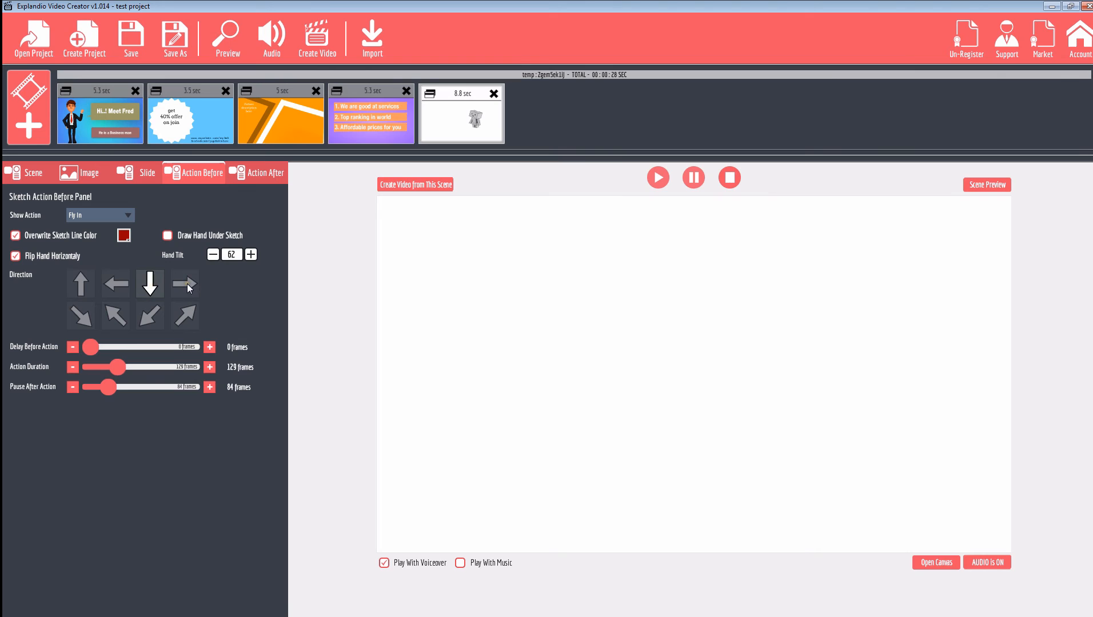
click(187, 284)
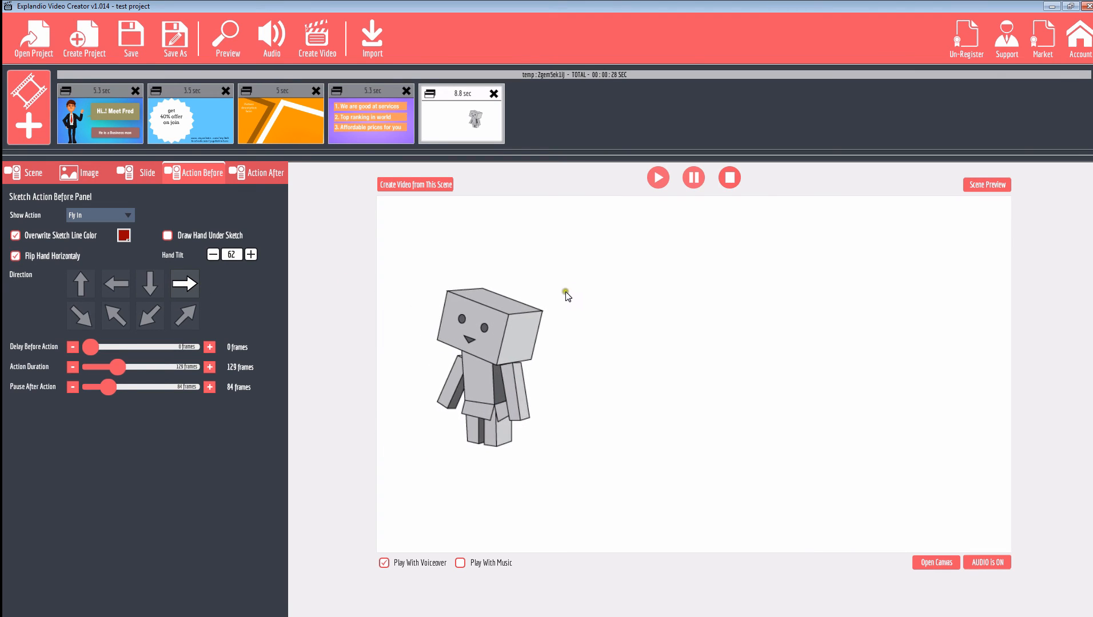